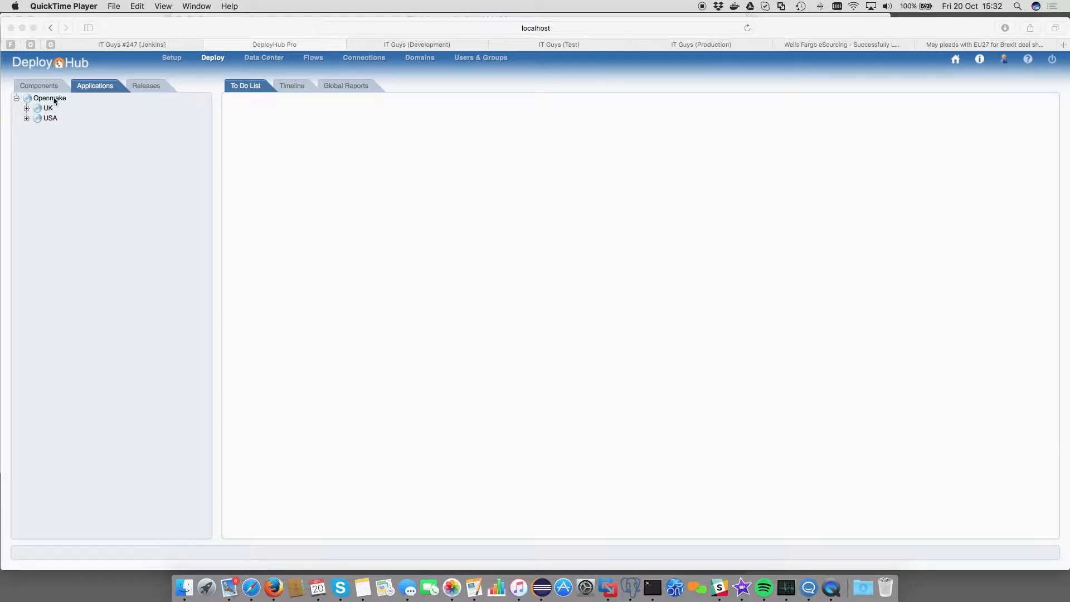
Step: Bring the browser forward and expand the UK and USA domains in the Applications tree
click(54, 101)
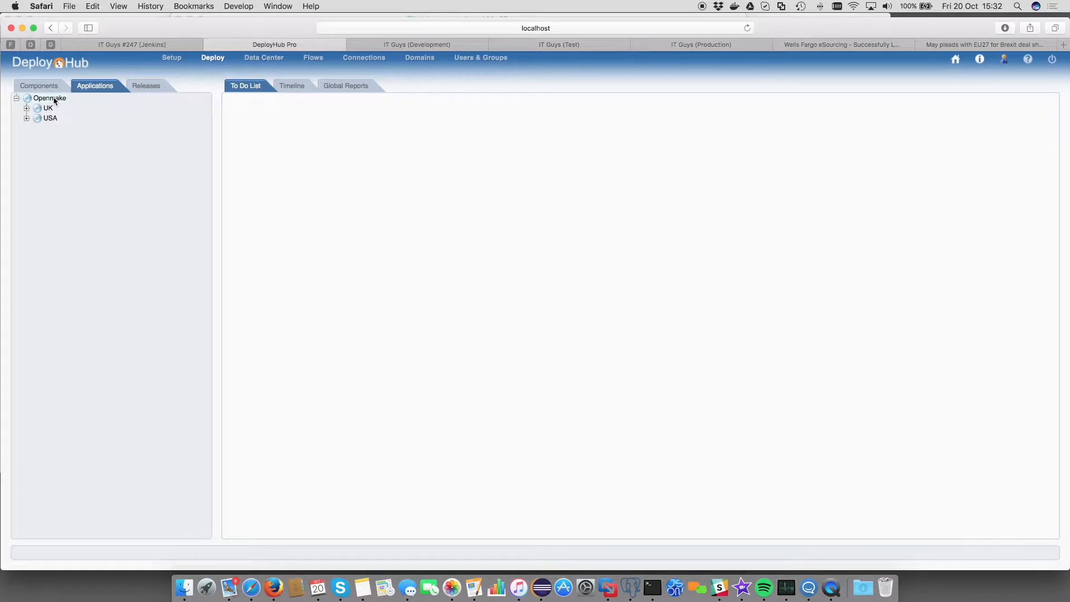
click(54, 100)
click(26, 109)
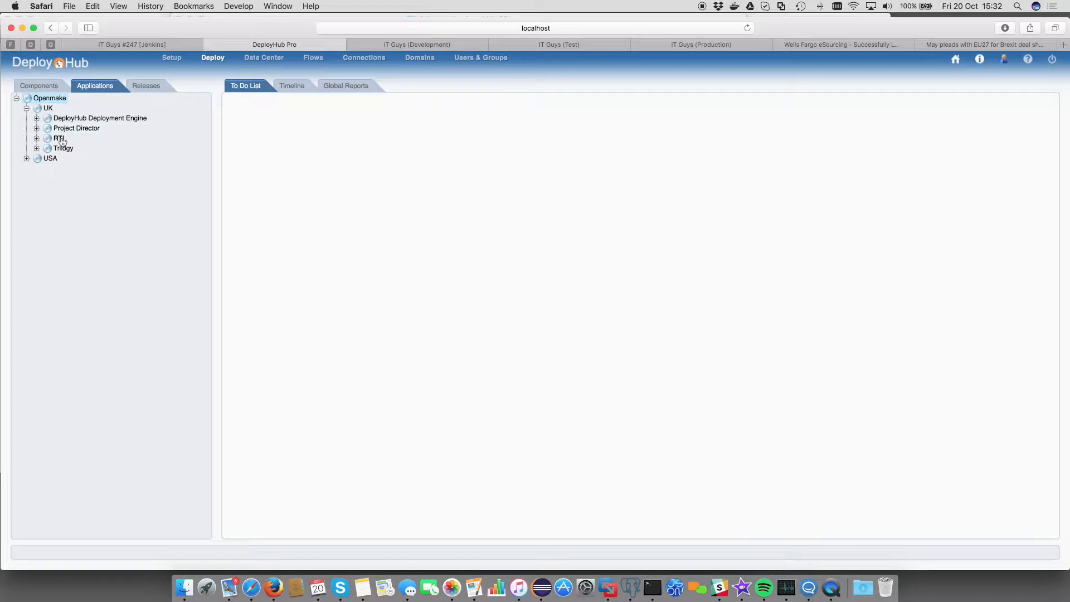
click(26, 159)
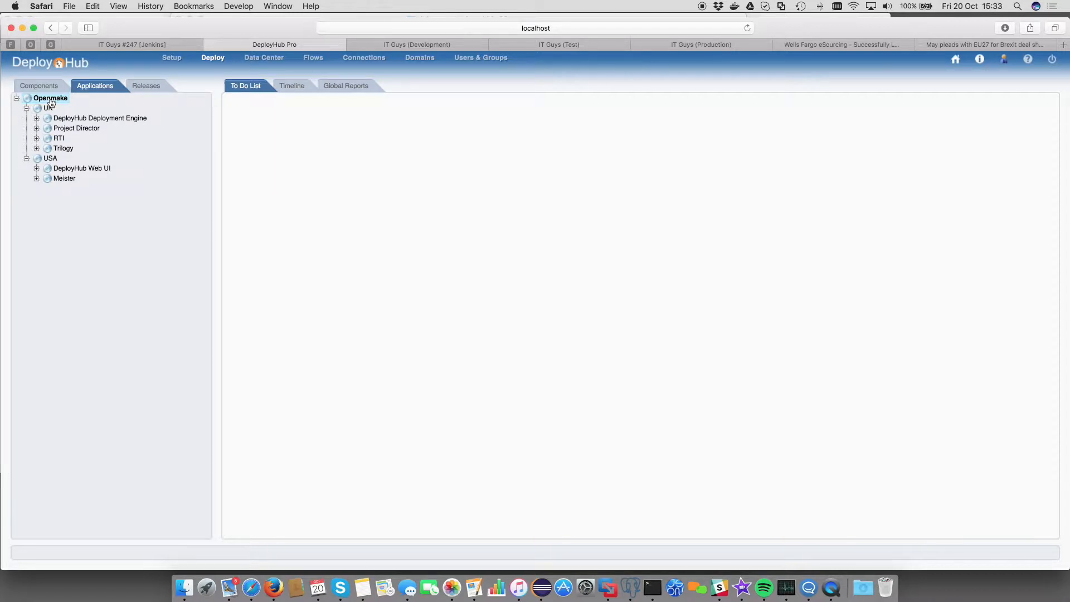
Step: Expand DeployHub Deployment Engine and Project Director and browse their Dev and Prod environments
click(37, 119)
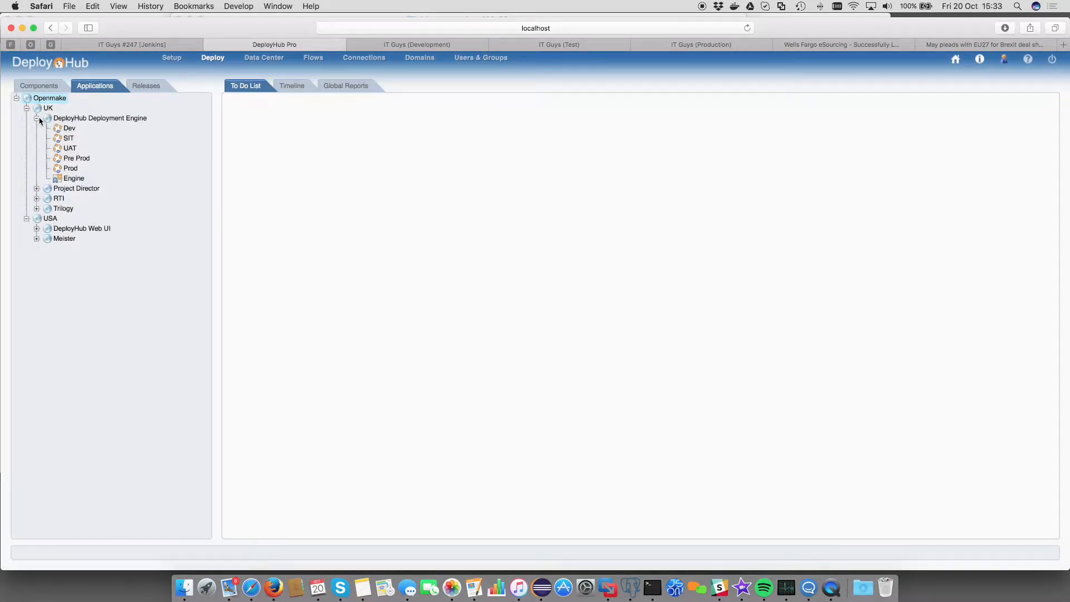
click(36, 189)
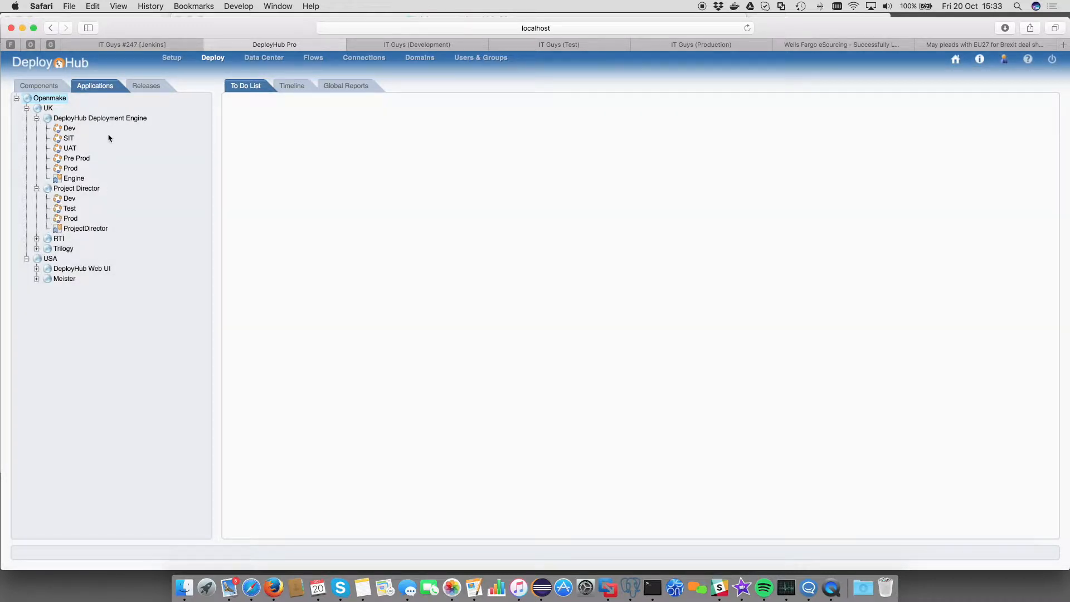
click(65, 129)
click(83, 121)
click(71, 169)
click(69, 199)
Step: Browse the Engine and ProjectDirector base versions, then expand General in Components to show Java Runtime v8
click(72, 179)
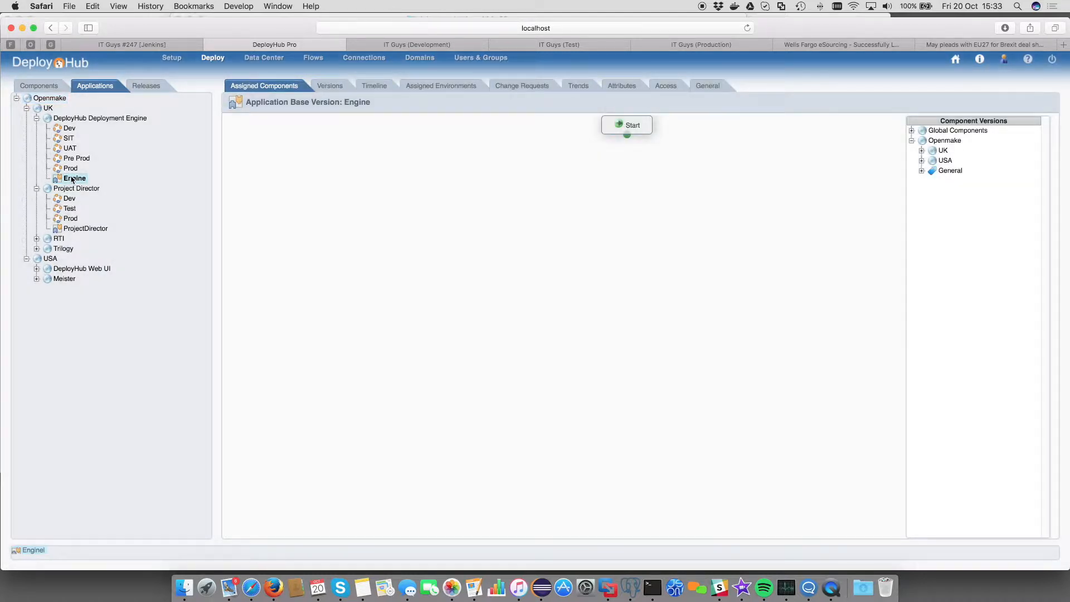
click(91, 231)
click(71, 179)
click(43, 86)
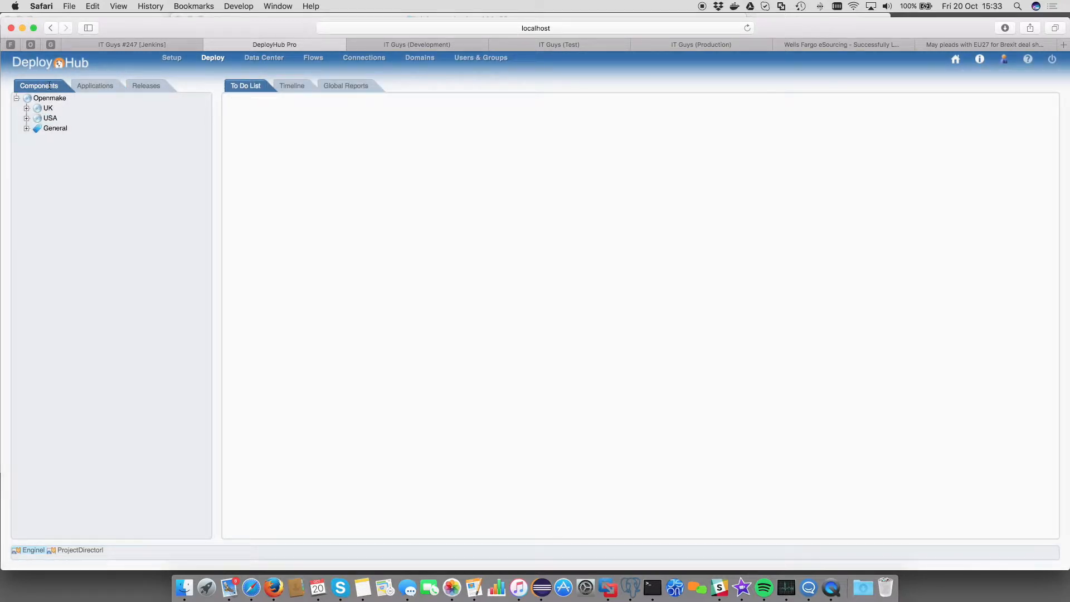
click(26, 129)
Step: Open USA Licence under USA > Openmake, then expand UK > Openmake to reveal UK Licence
click(26, 118)
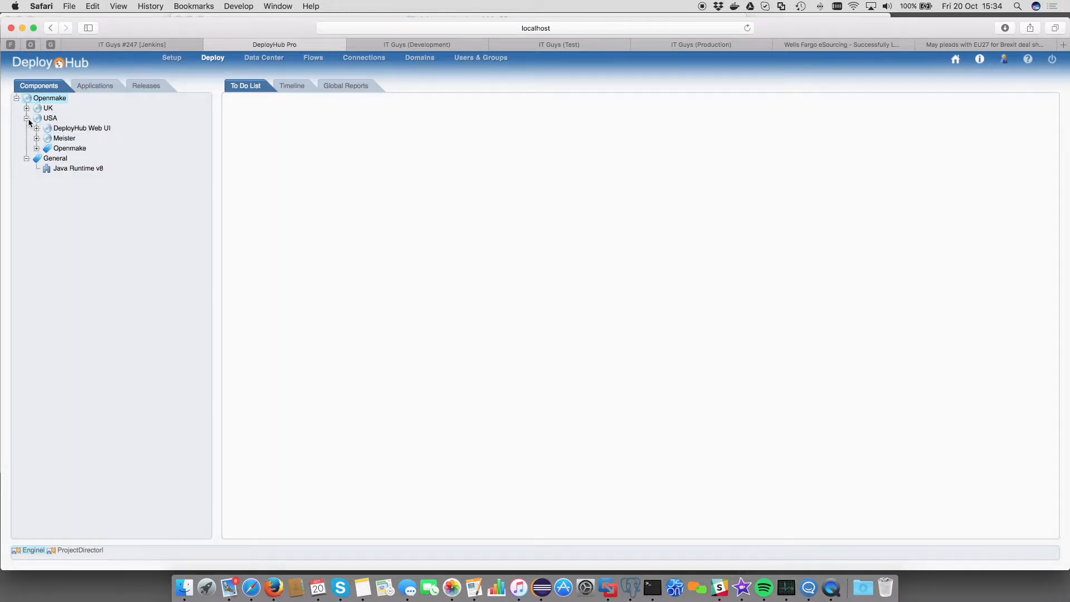
click(36, 148)
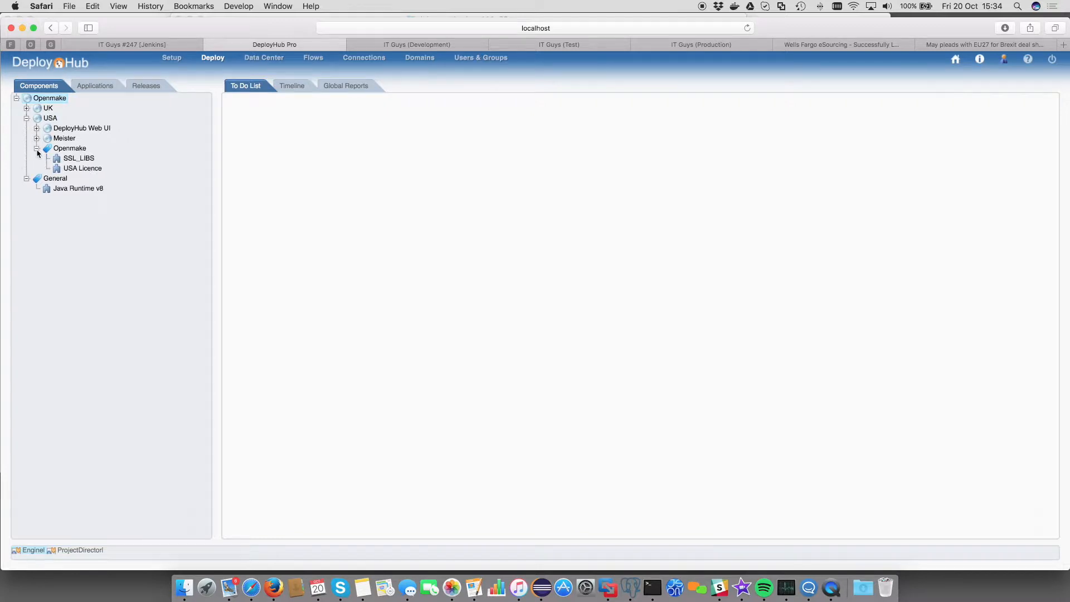
click(84, 169)
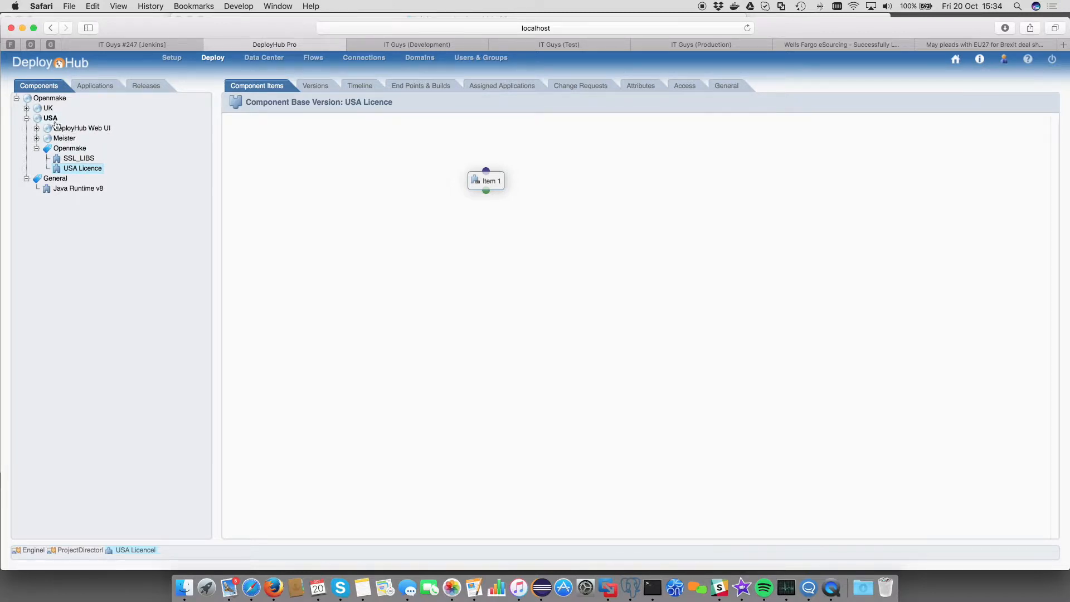
click(27, 108)
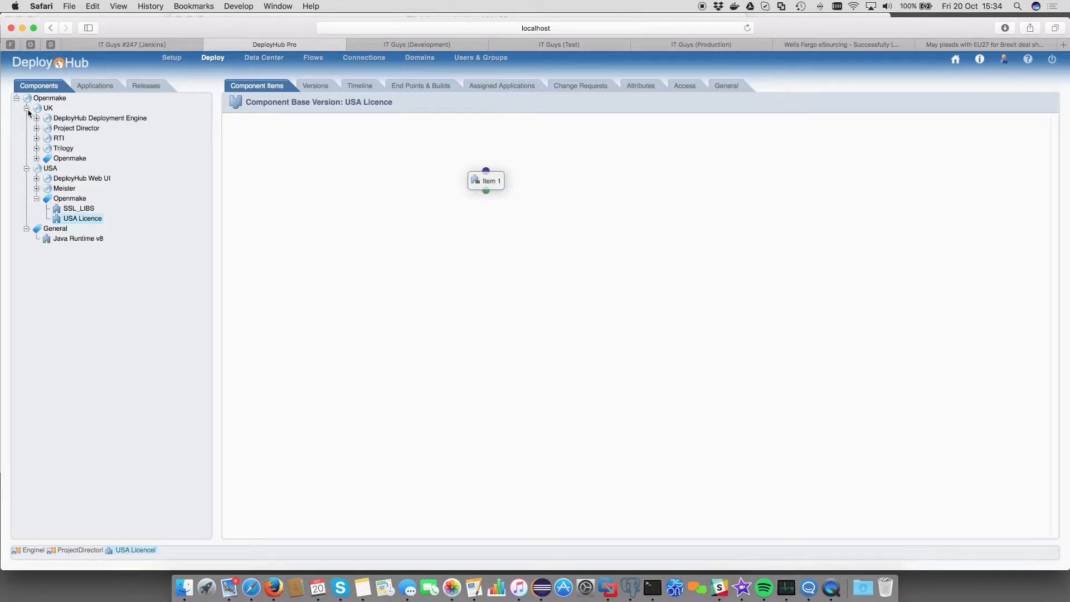
click(36, 158)
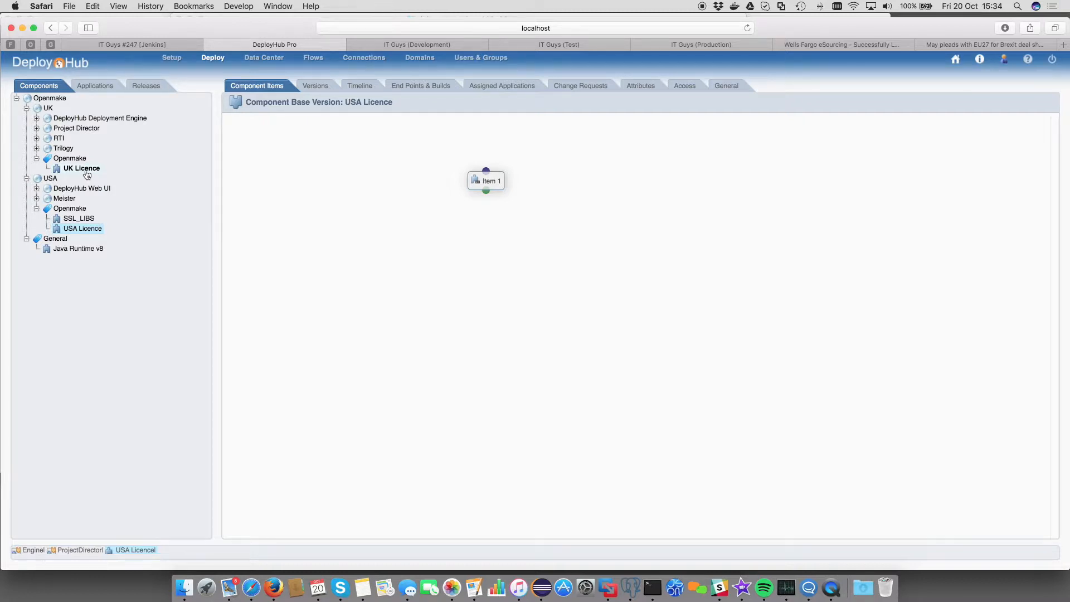
Step: Log out, sign back in with the UK user's credentials, and show the Applications tree
click(1052, 61)
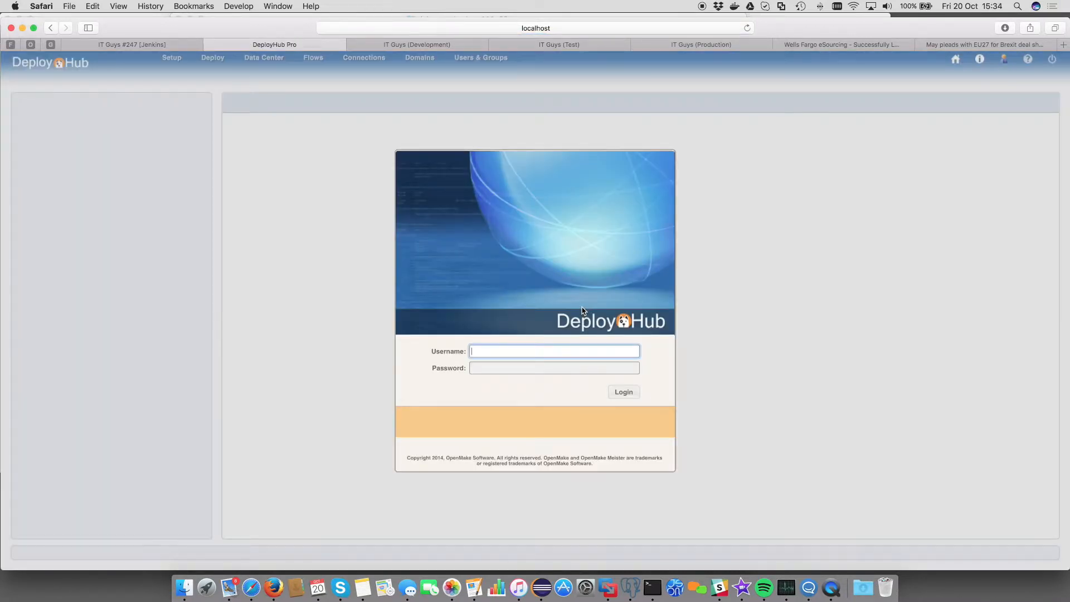
text(uk1)
key(Tab)
text(•••••••)
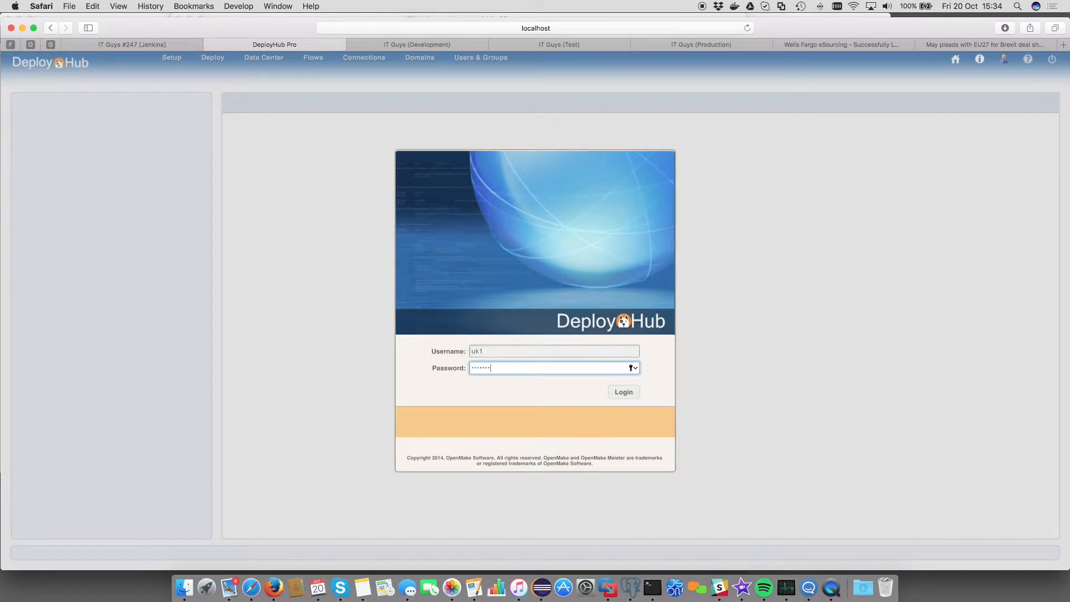
key(Return)
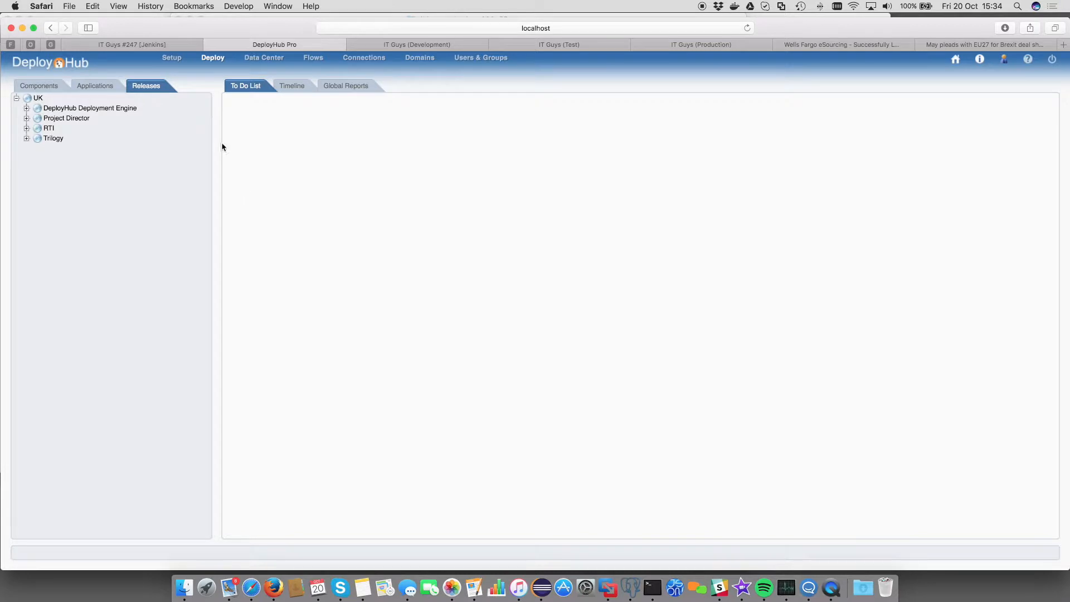
click(95, 85)
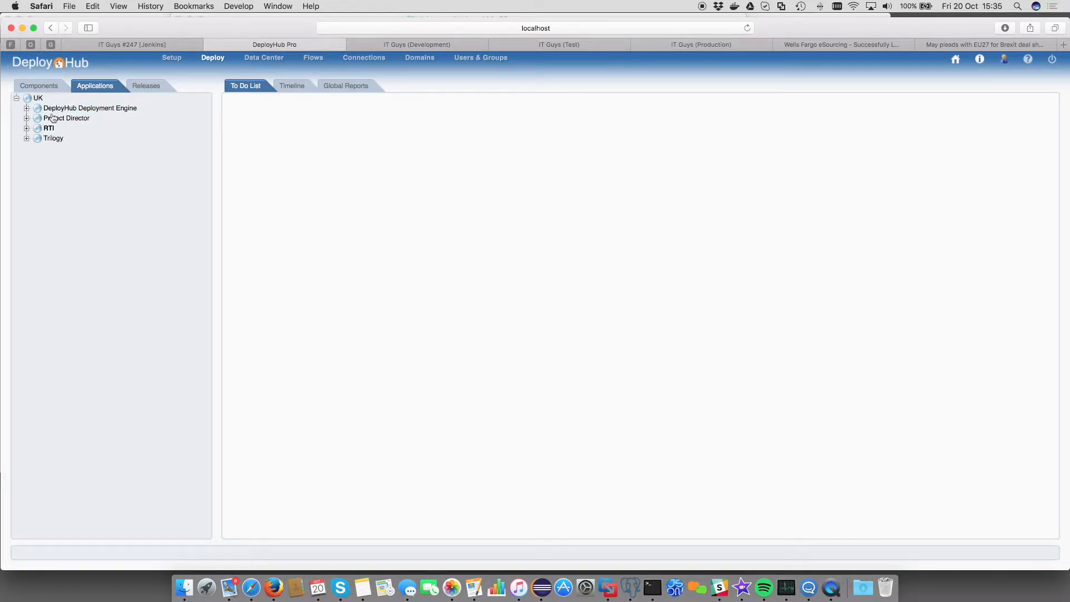
Step: Open Engine's component layout and chain DeployHub Plugins, dmapi and listener under Start
click(27, 109)
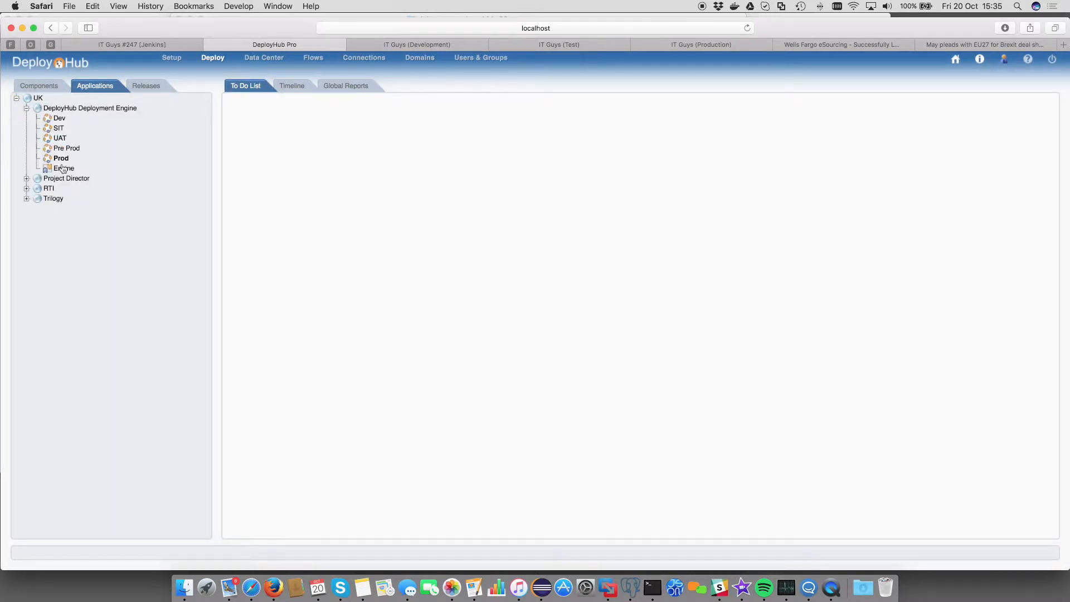
click(63, 168)
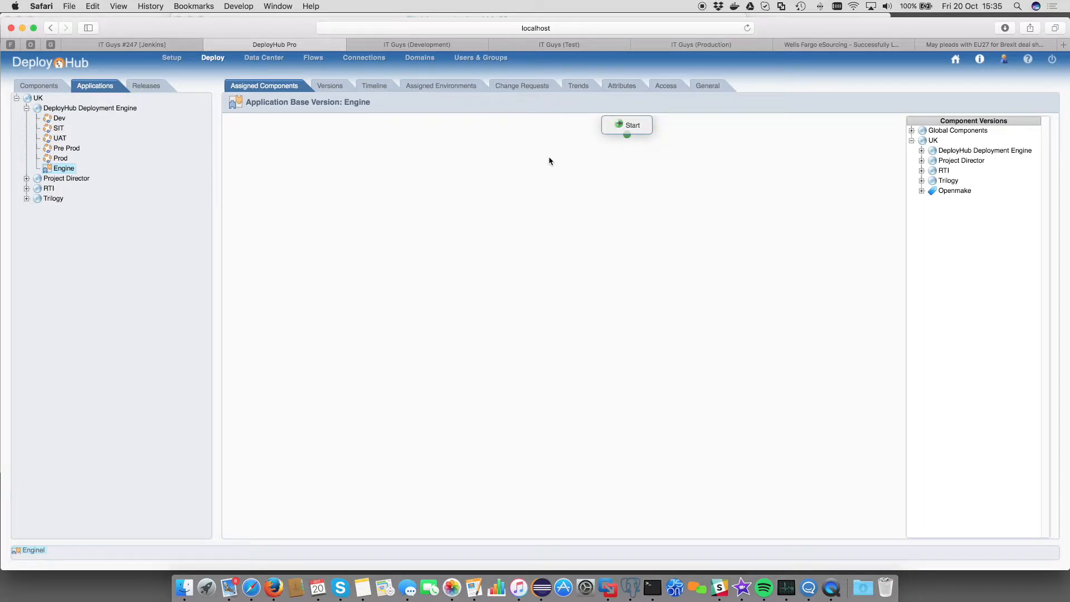
click(922, 151)
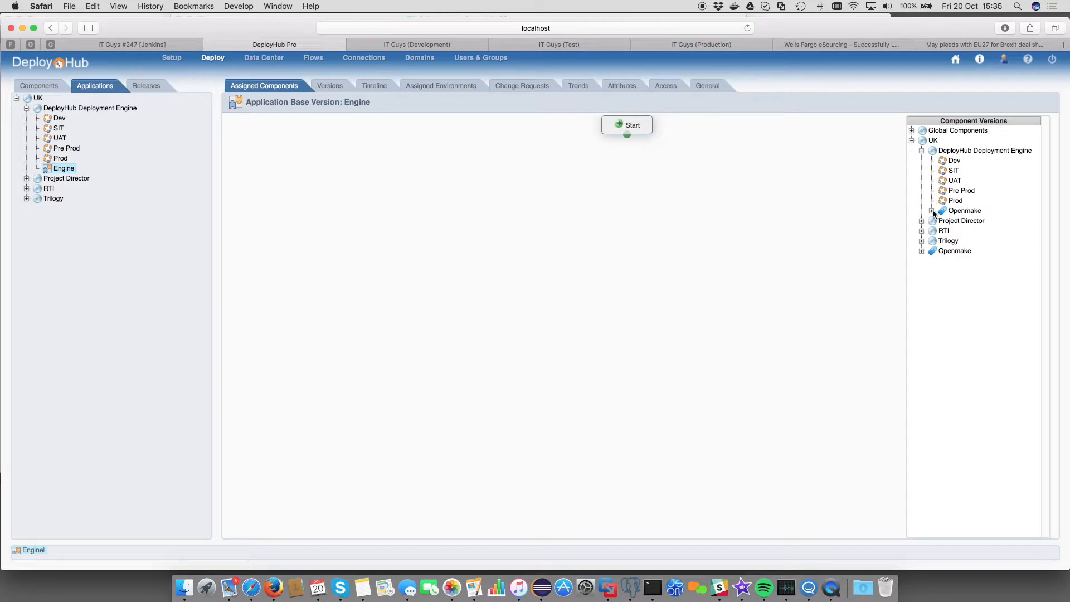
click(932, 211)
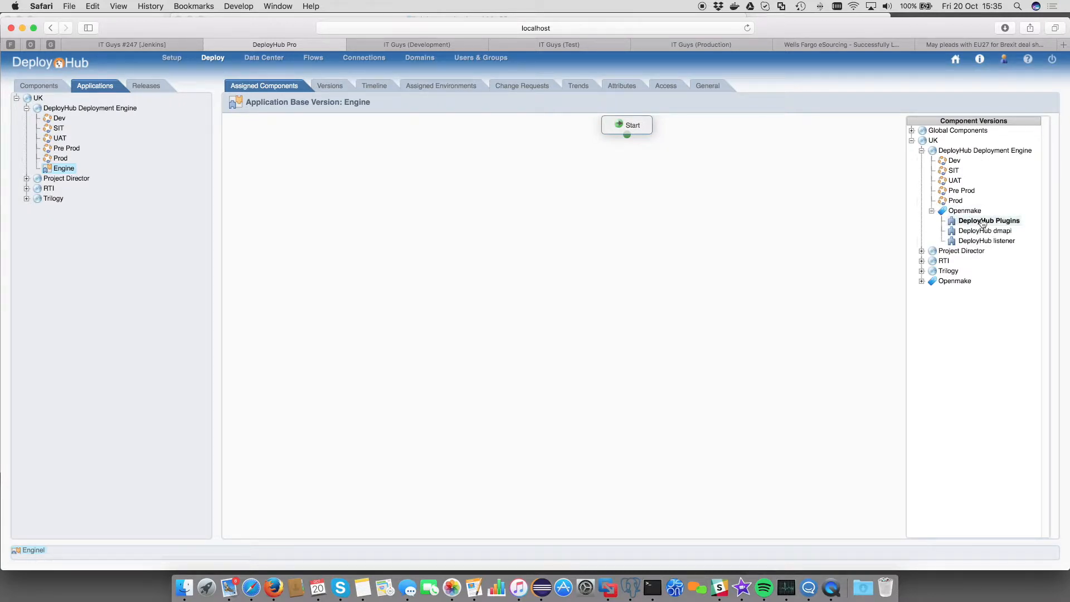
drag(983, 222, 626, 200)
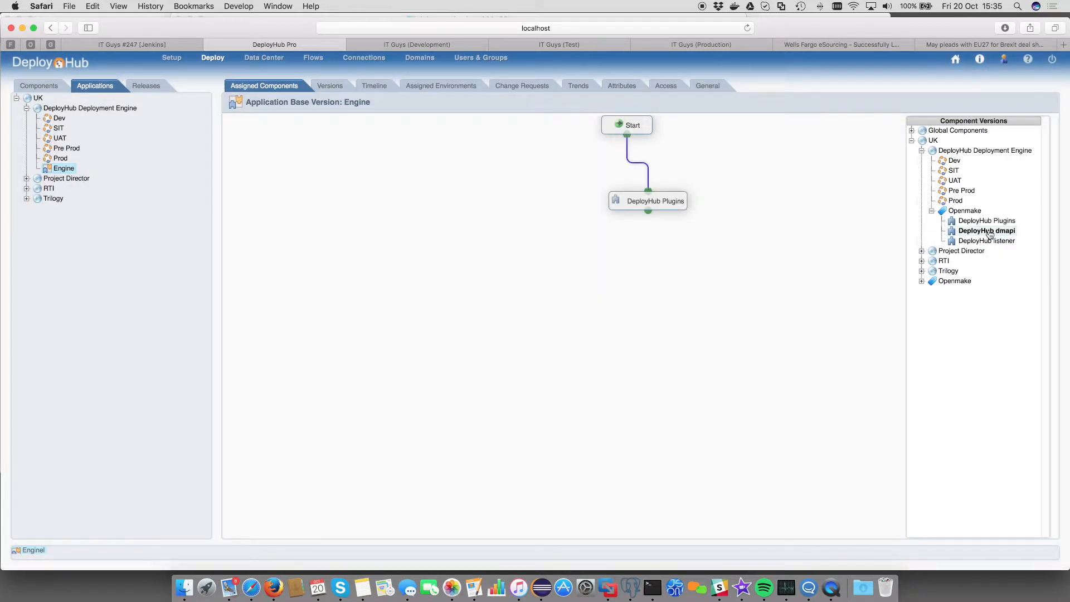
drag(990, 234, 656, 266)
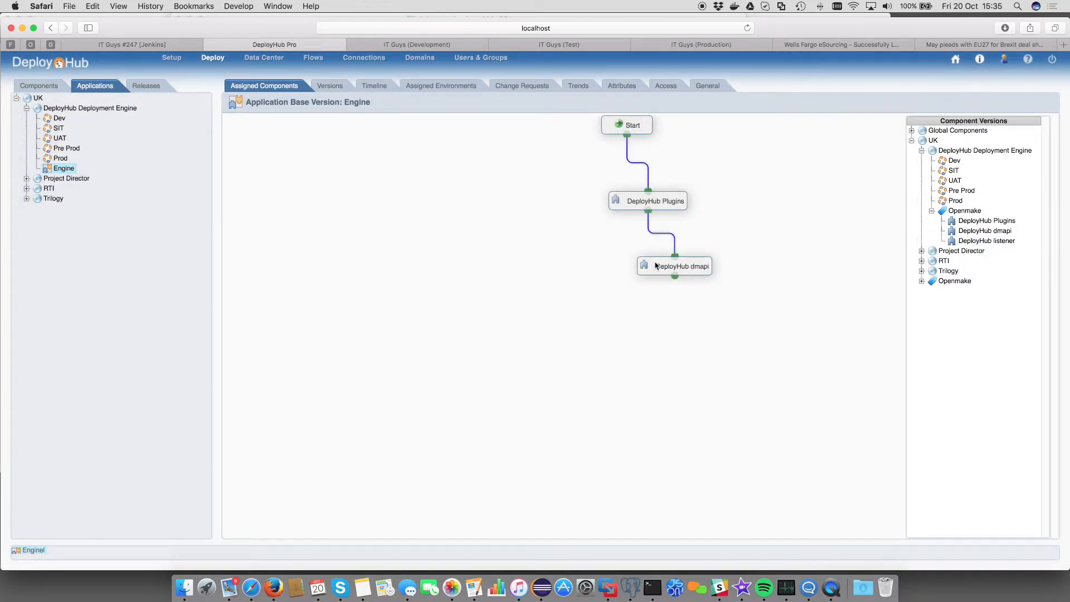
drag(989, 240, 627, 345)
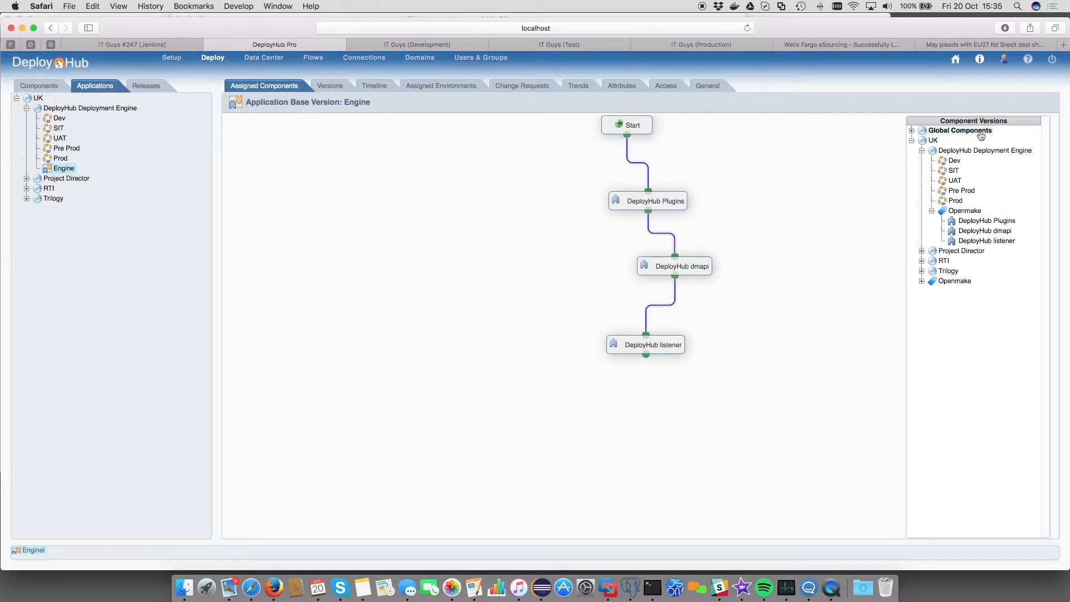
Step: Append Java Runtime v8 from General and UK Licence from UK > Openmake to Engine's chain
click(912, 130)
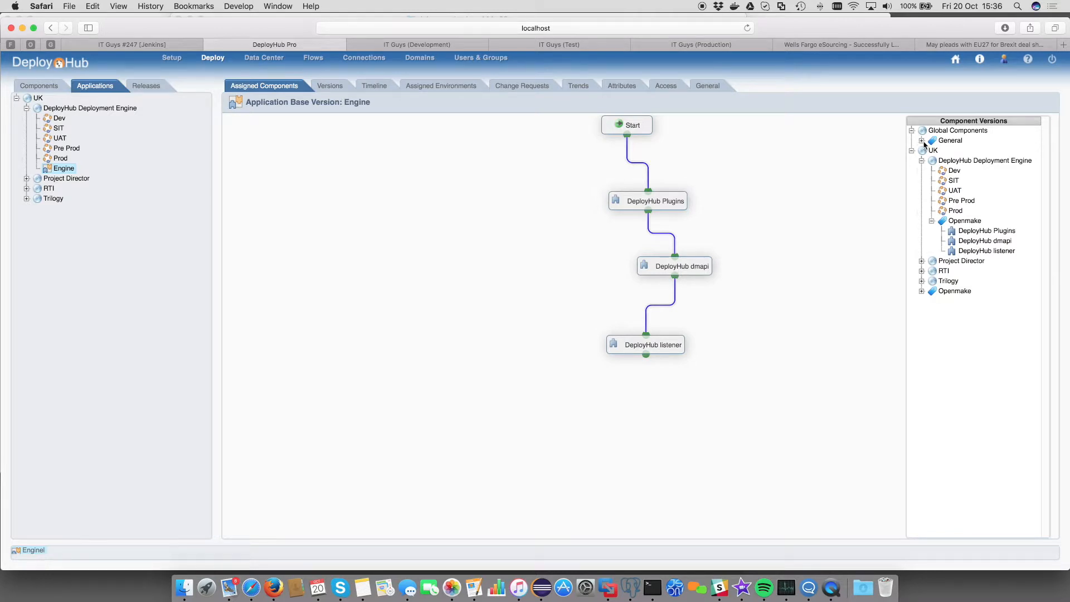
click(922, 141)
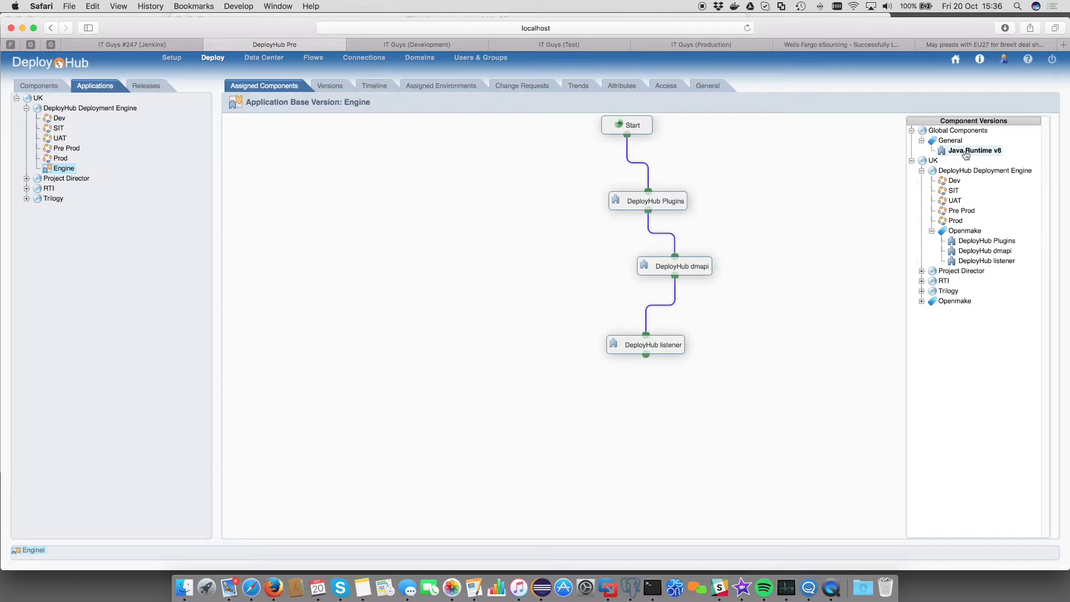
drag(966, 155, 690, 415)
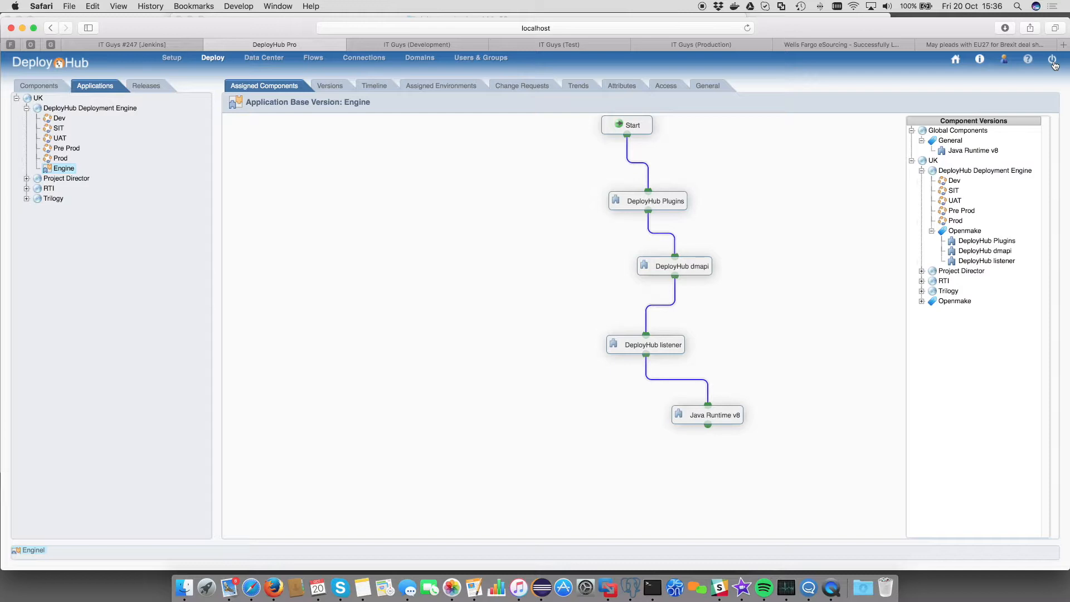
click(922, 302)
drag(963, 311, 796, 451)
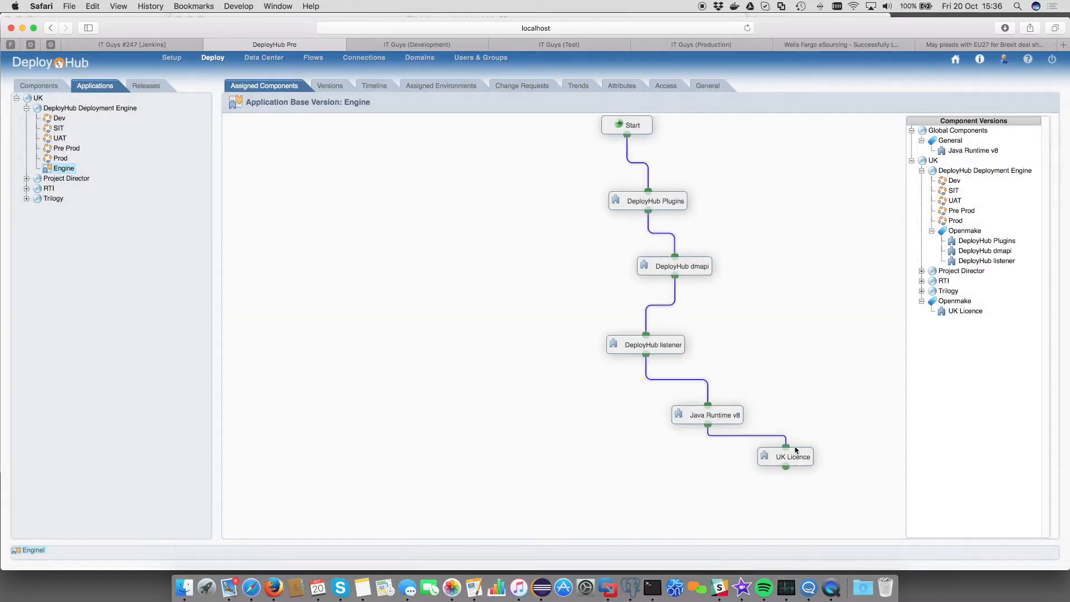
Step: Log out and sign back in with the USA user's credentials
click(1053, 62)
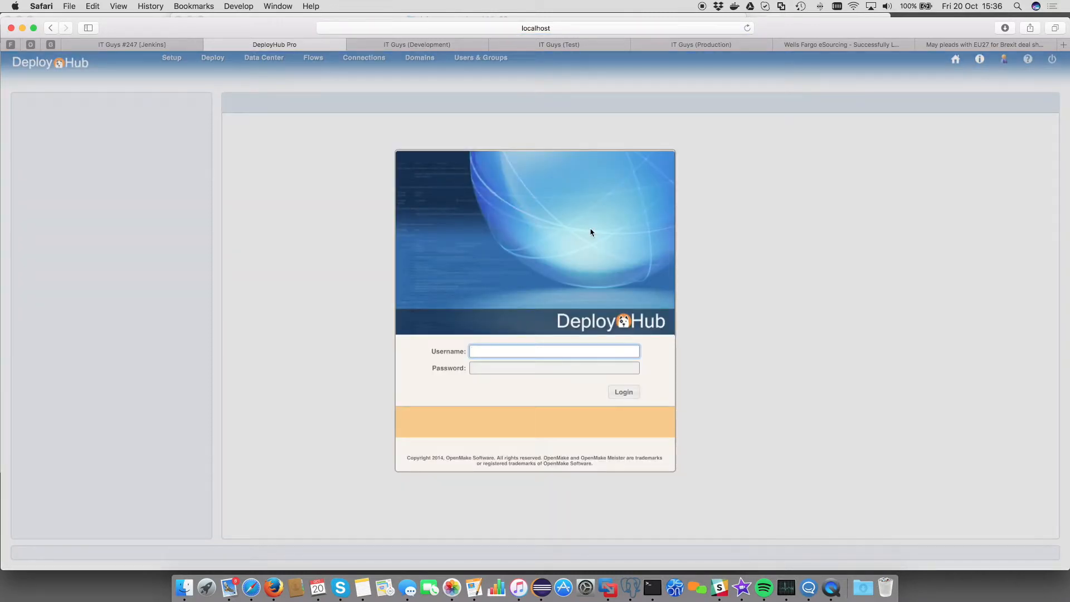
text(usa1)
key(Tab)
text(••••••)
key(Return)
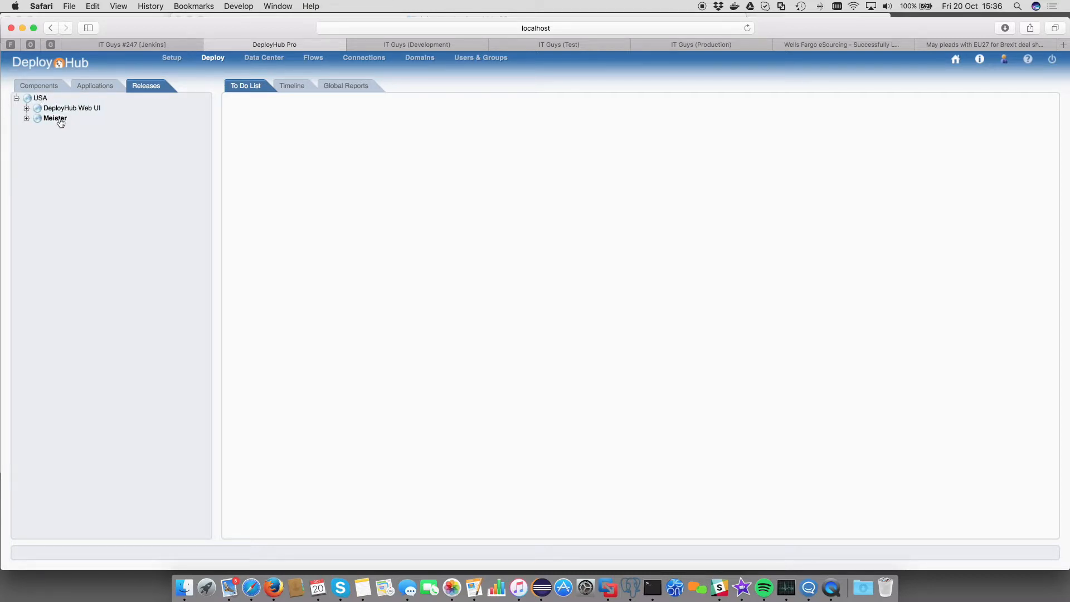
Step: Open the WebInterface base version under DeployHub Web UI and list USA's Openmake component versions
click(86, 86)
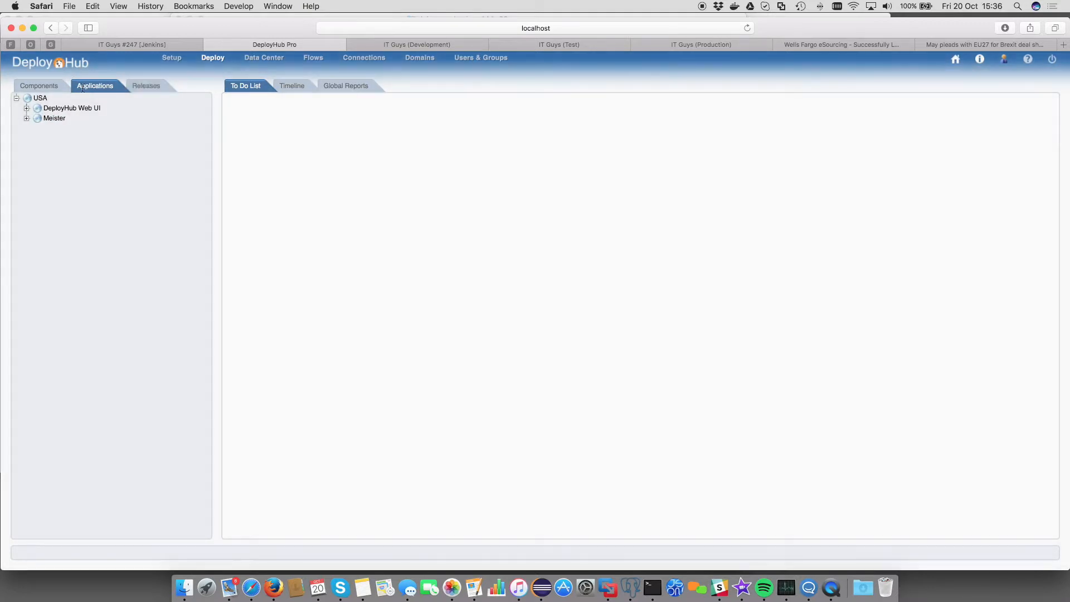
click(26, 109)
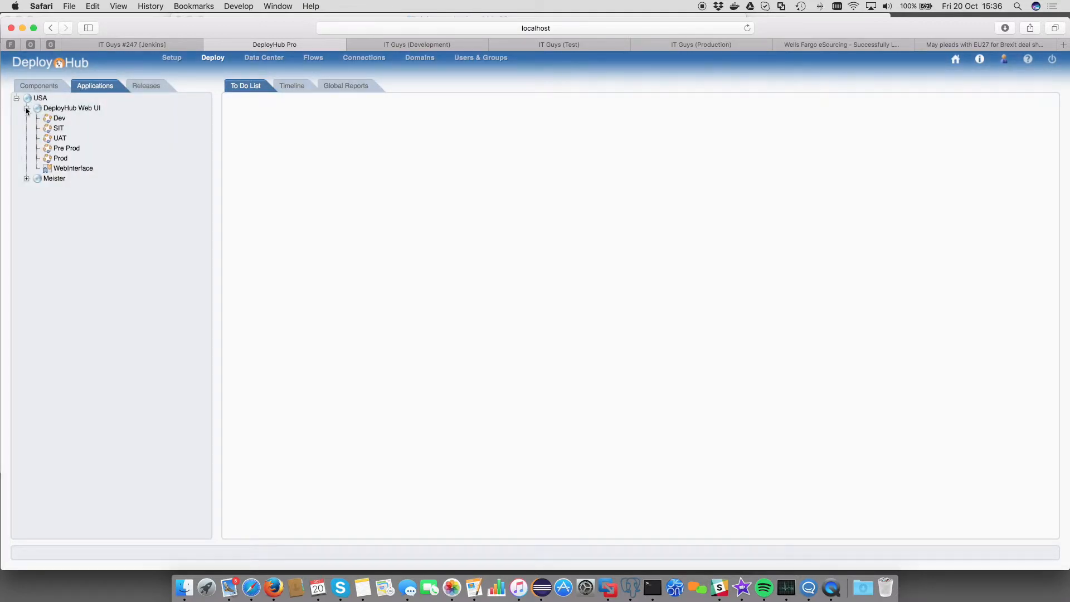
click(63, 169)
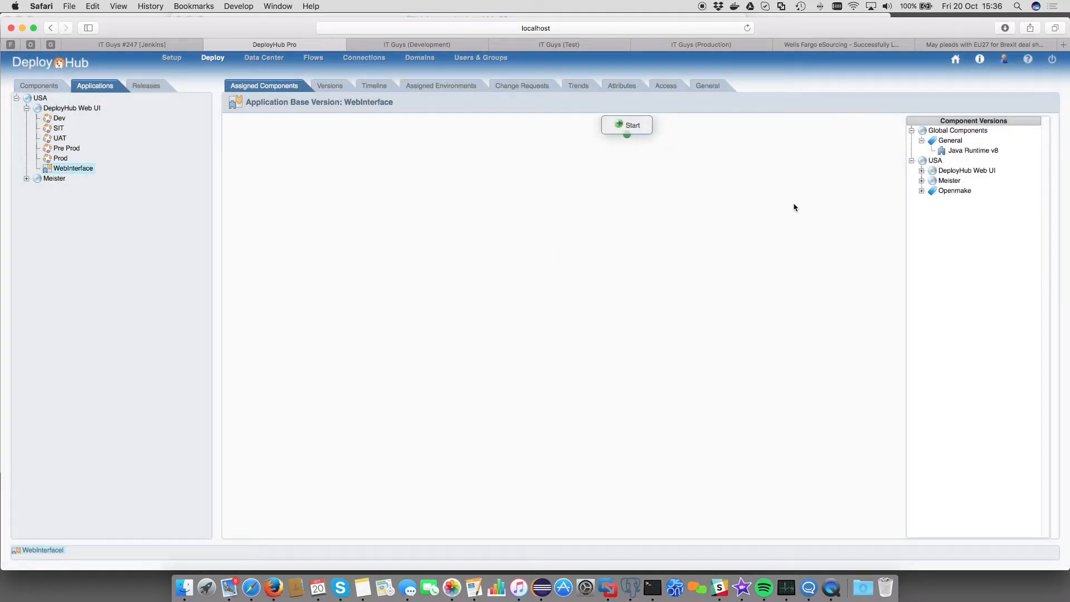
click(922, 191)
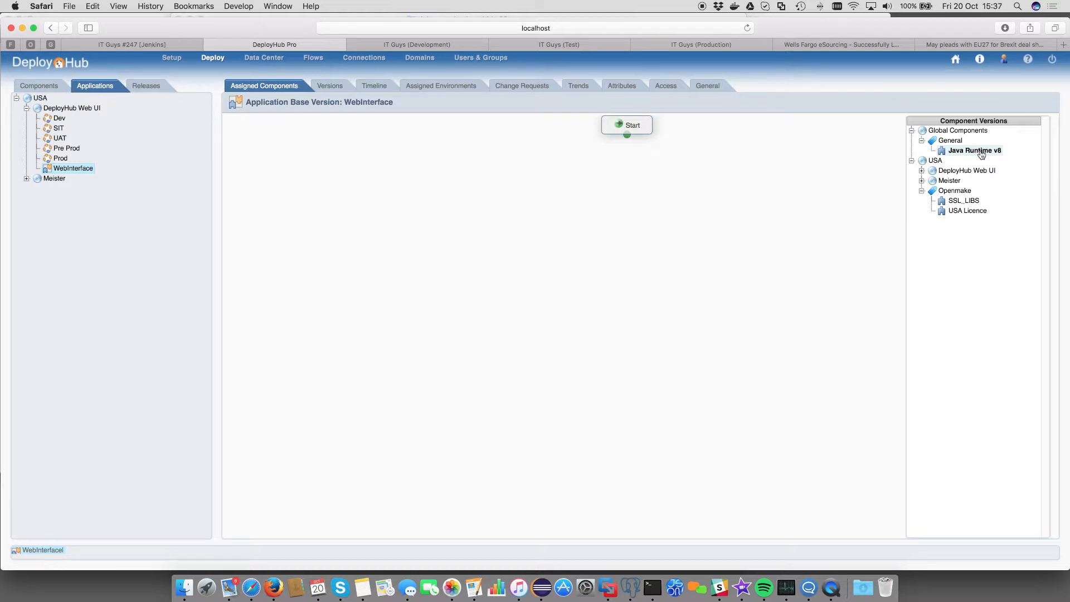
Step: Chain Java Runtime v8, DB Schema, Web WAR and USA Licence under Start in WebInterface's flow
drag(981, 153, 633, 197)
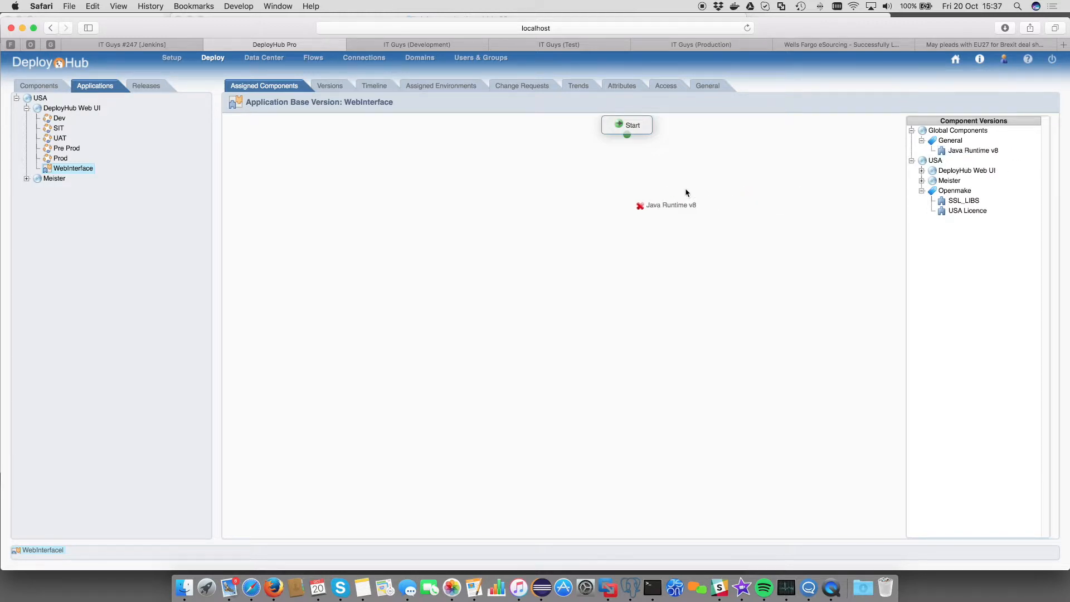
drag(969, 149, 643, 201)
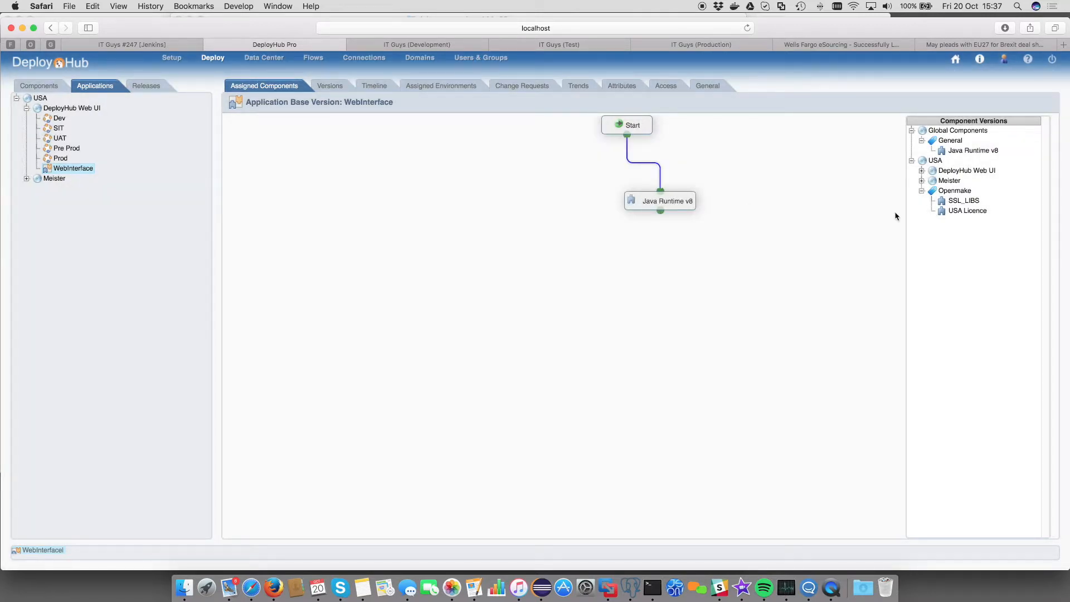
click(922, 171)
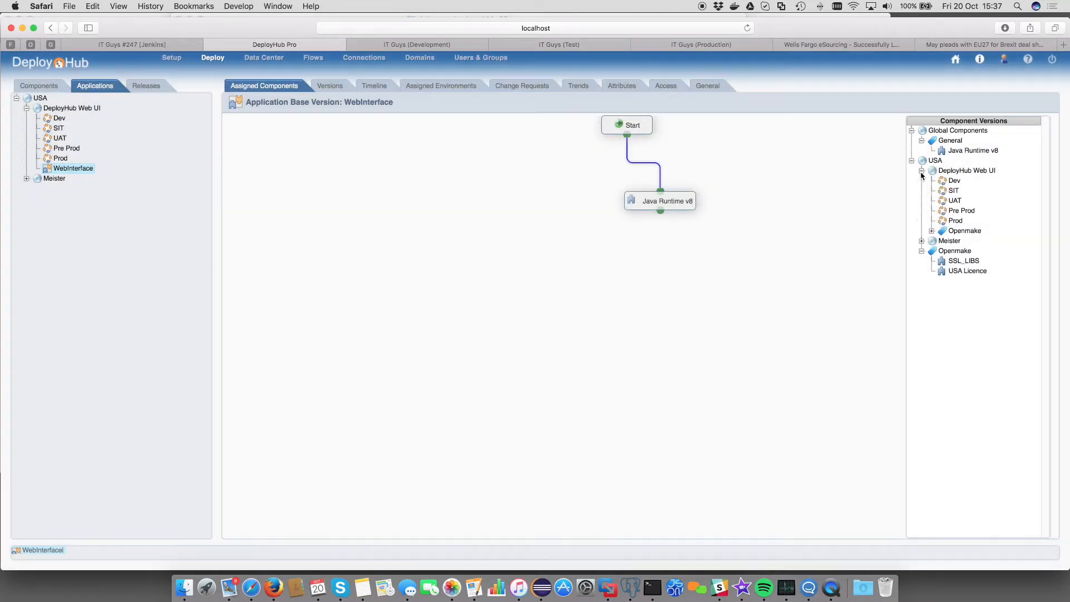
click(932, 231)
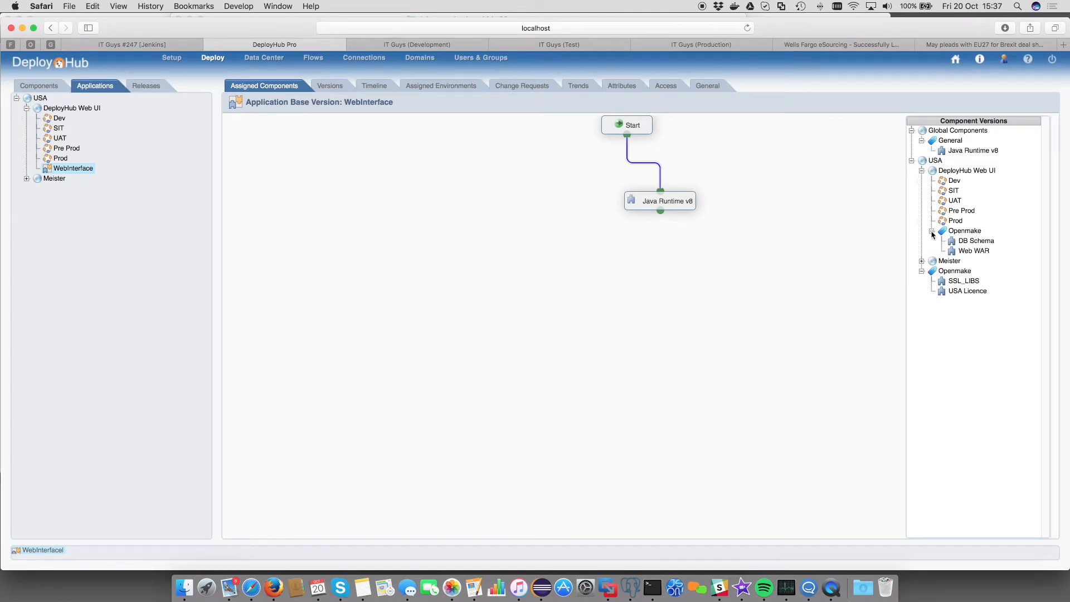
drag(979, 245, 729, 275)
drag(970, 248, 889, 258)
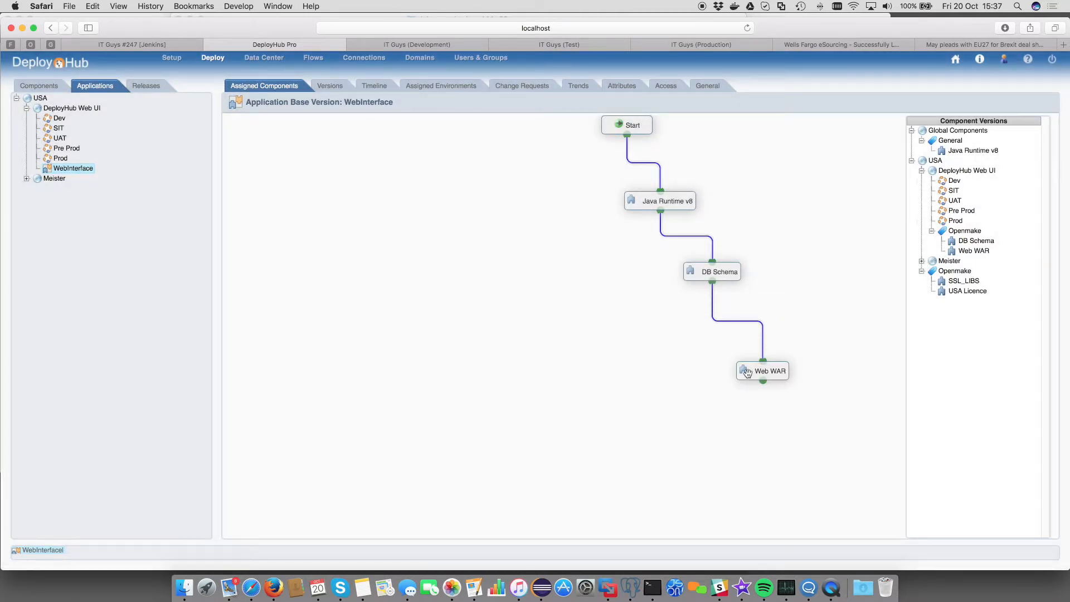
drag(963, 296, 819, 432)
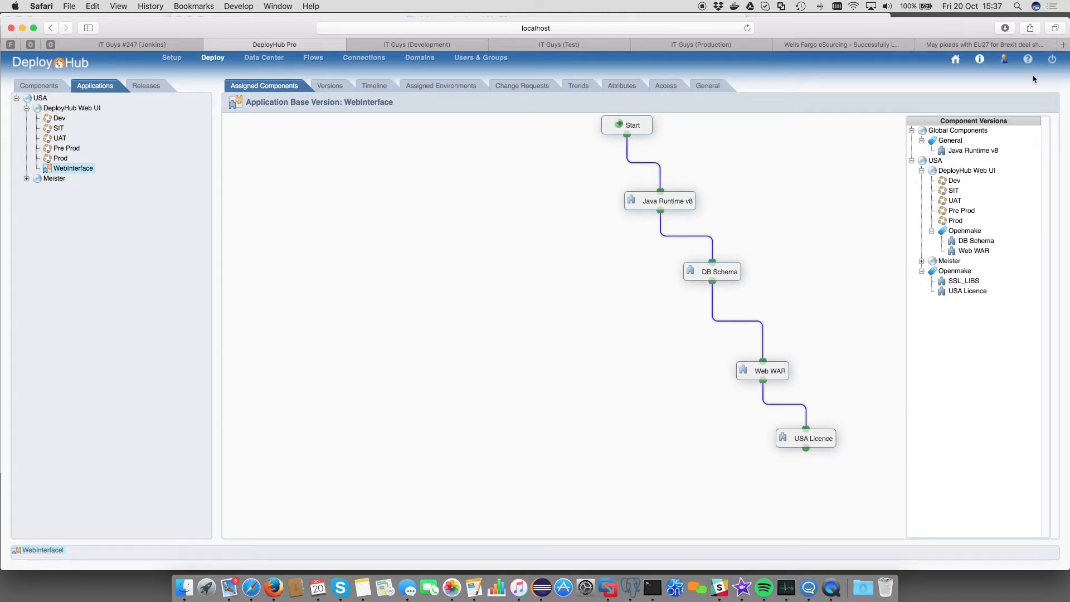
Step: Log out and sign back in with another user's credentials
click(1053, 65)
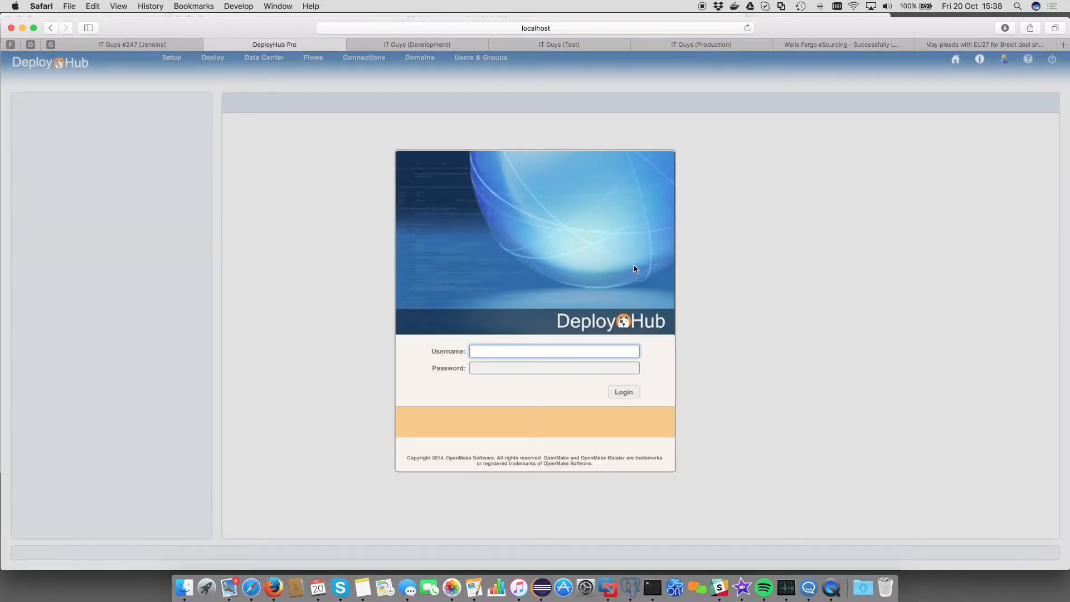
text(om1)
key(Tab)
text(om)
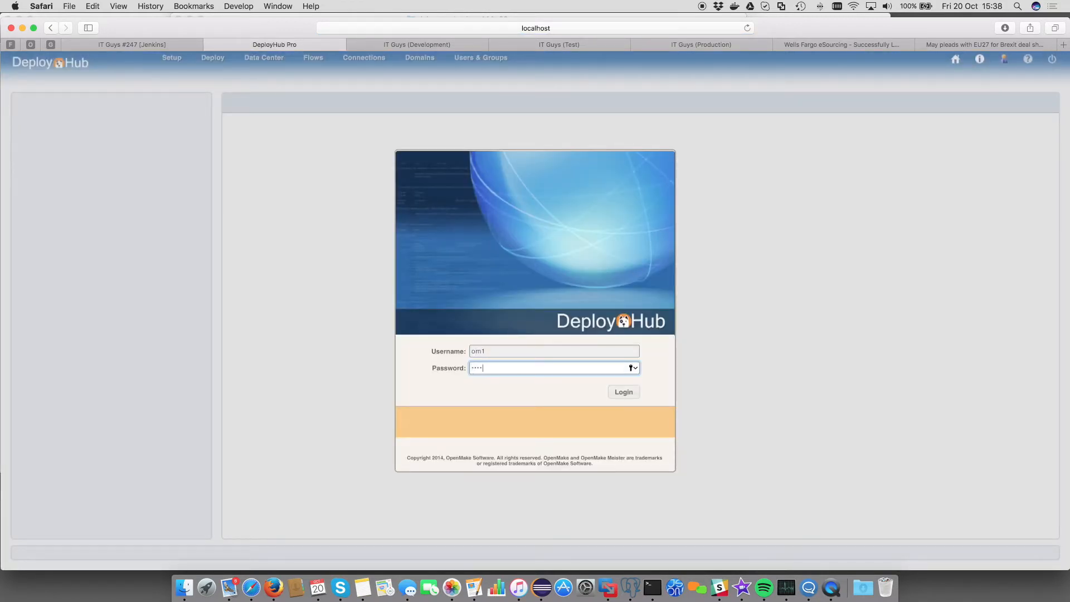
key(Return)
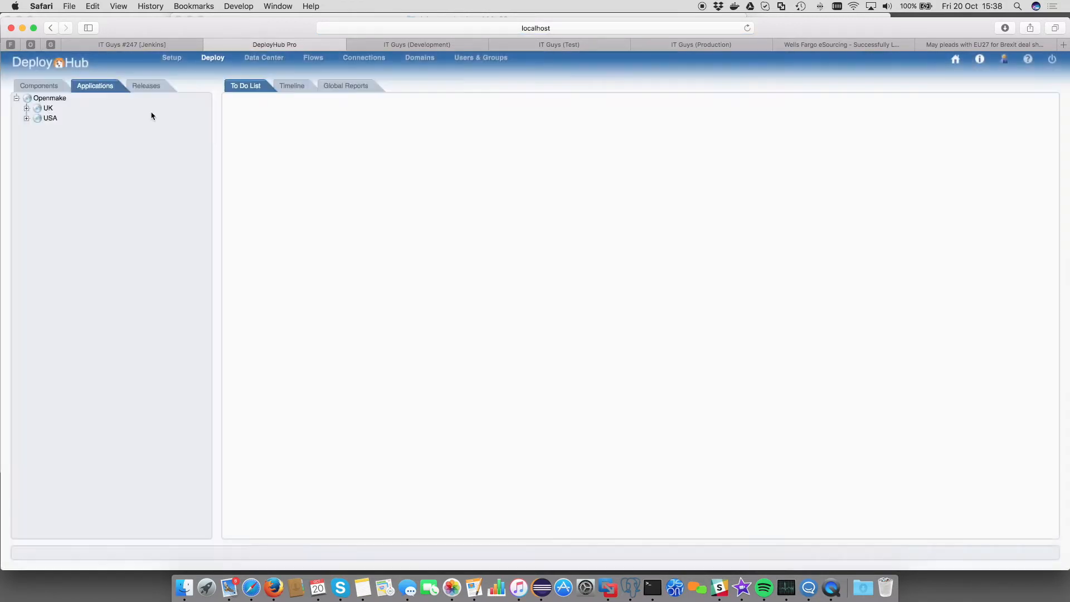
Step: In the Components tree, expand General and USA > Openmake to show SSL_LIBS and USA Licence
click(54, 84)
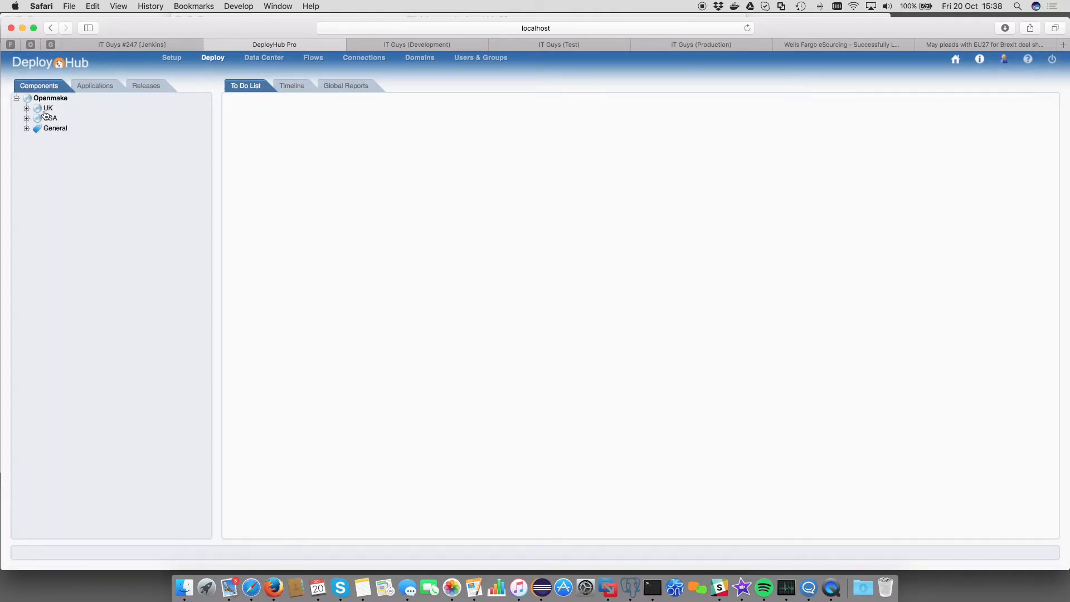
click(26, 129)
click(26, 119)
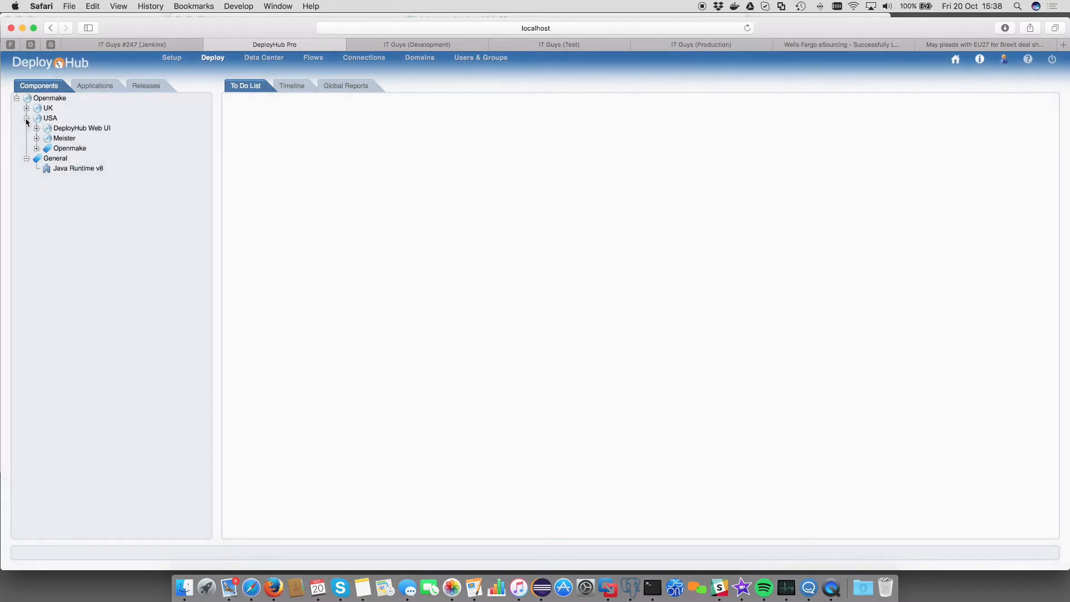
click(36, 149)
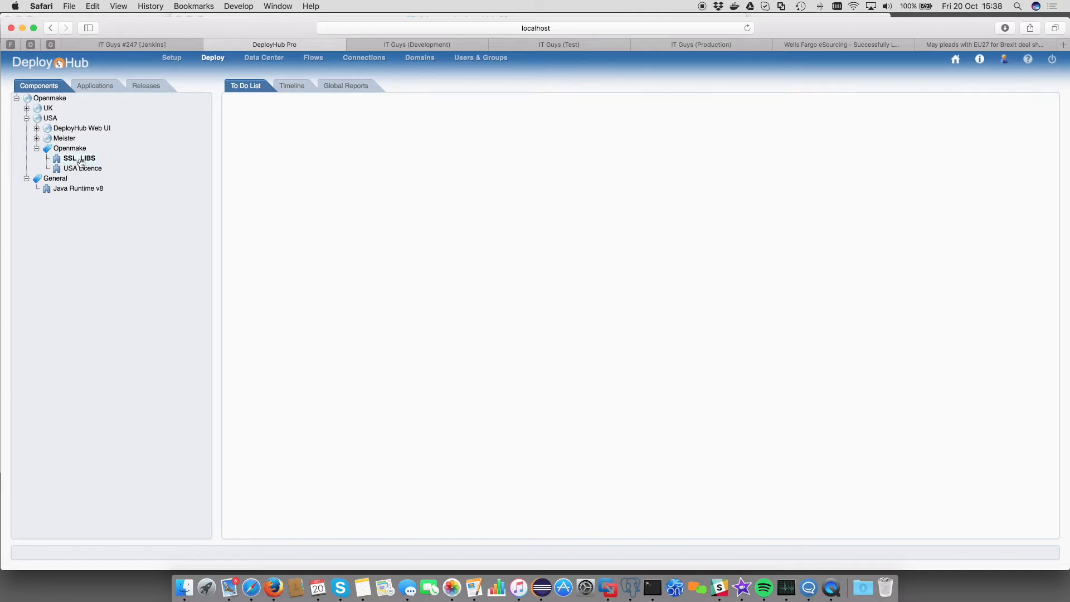
Step: Move SSL_LIBS into the top-level Openmake domain, check it, and log out
drag(79, 161, 54, 103)
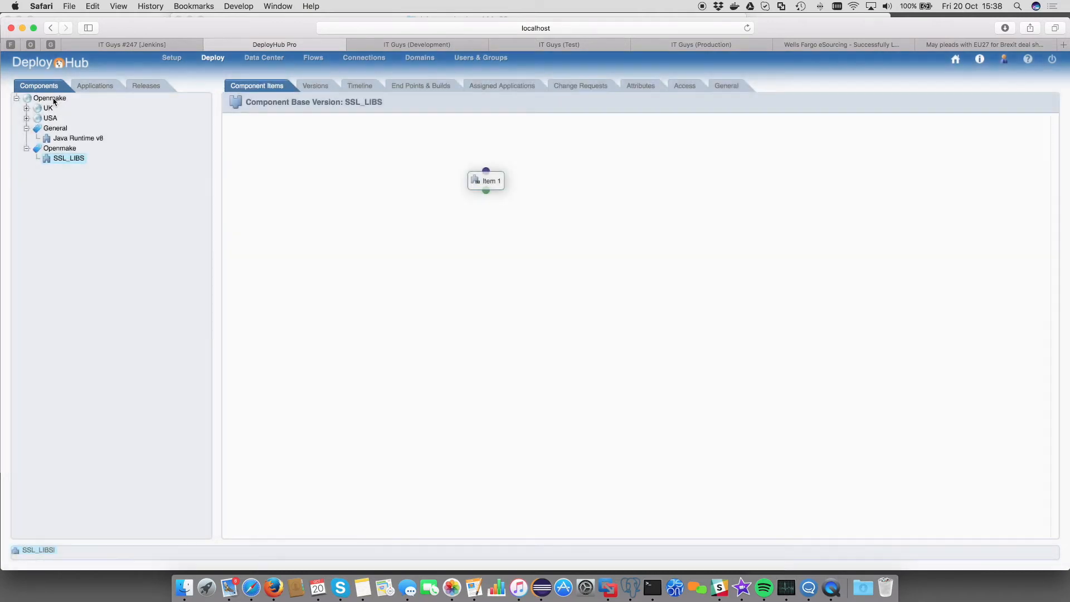
click(64, 161)
click(1051, 61)
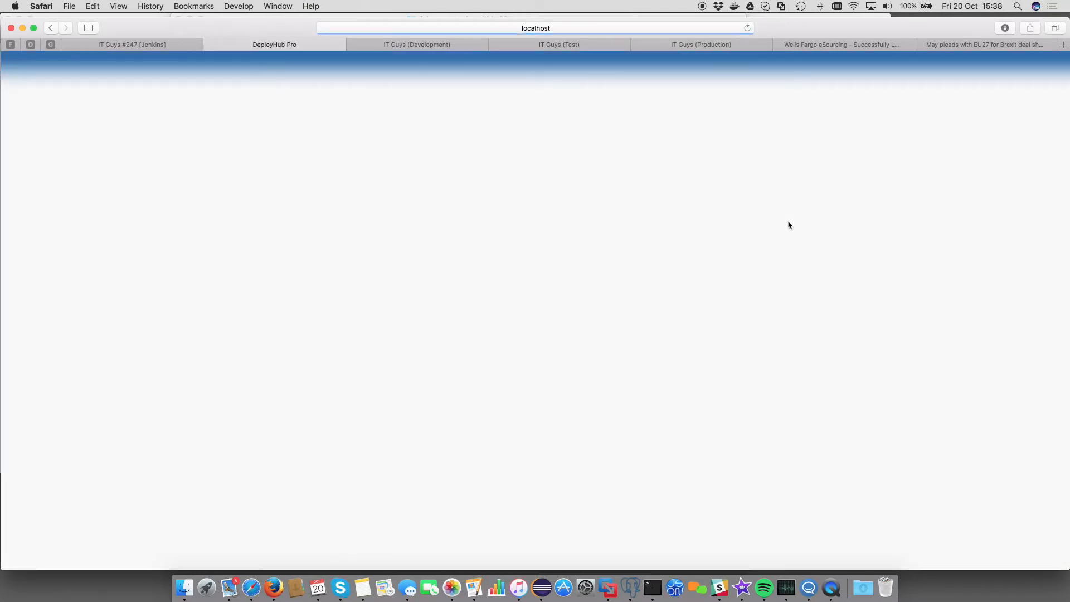
Step: Log in to DeployHub as the UK user with their username and password
text(uk1)
key(Tab)
text(****)
key(Return)
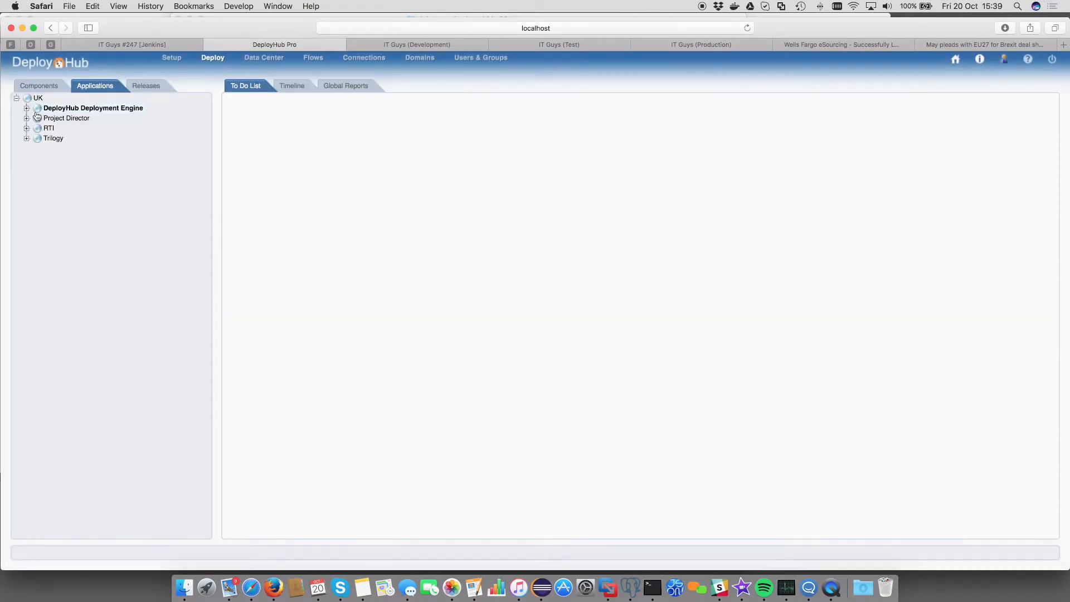
Step: In the Engine application, chain SSL_LIBS from Global Components > Openmake after UK Licence
click(26, 108)
click(63, 168)
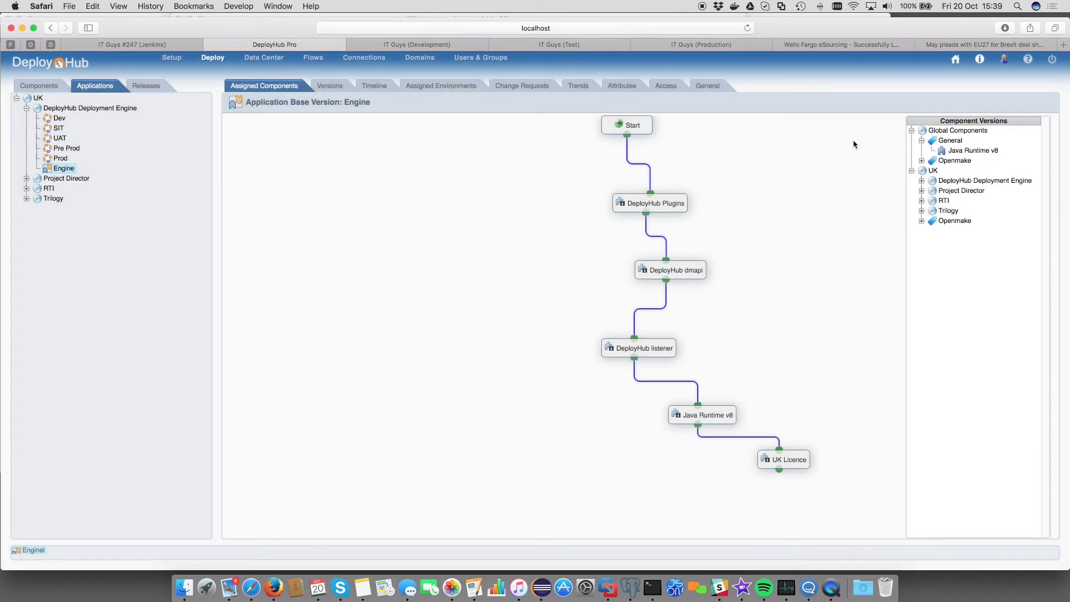
click(922, 161)
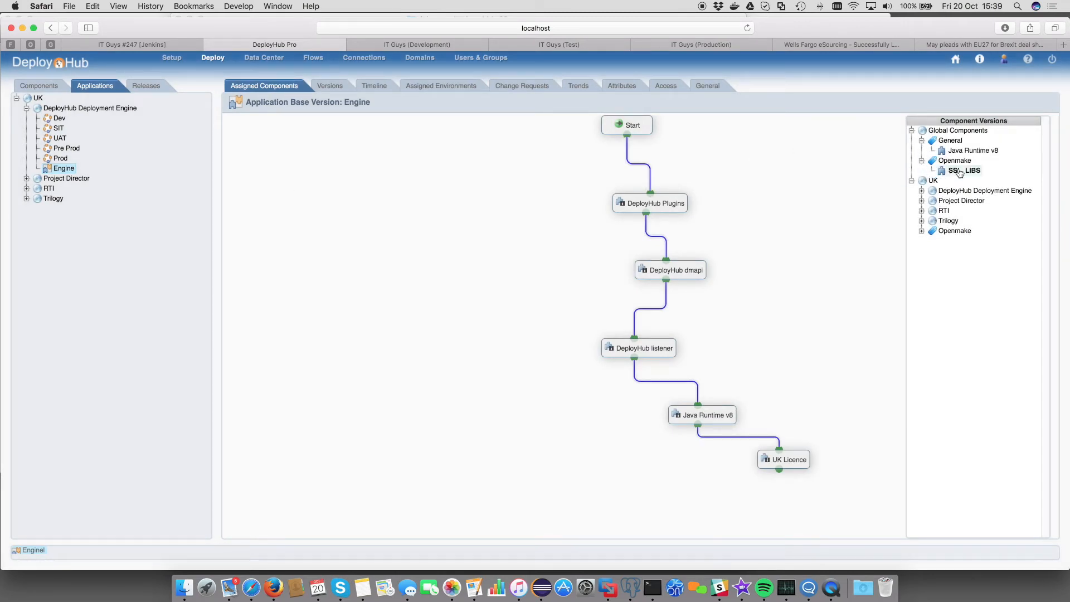
drag(960, 173, 868, 289)
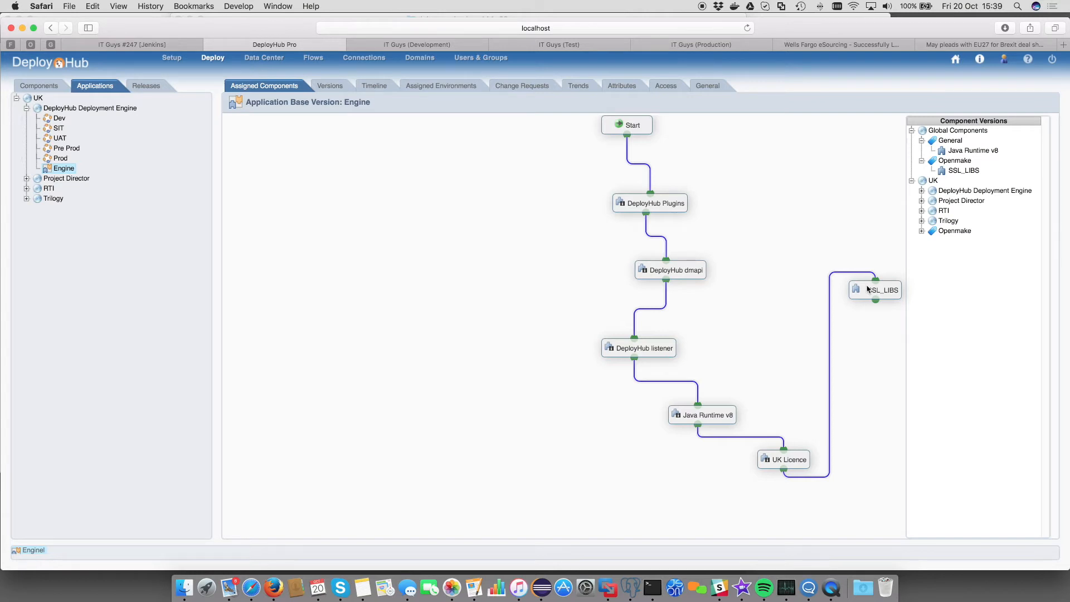
Step: Log out and sign back in as a different user with that account's credentials
click(1053, 59)
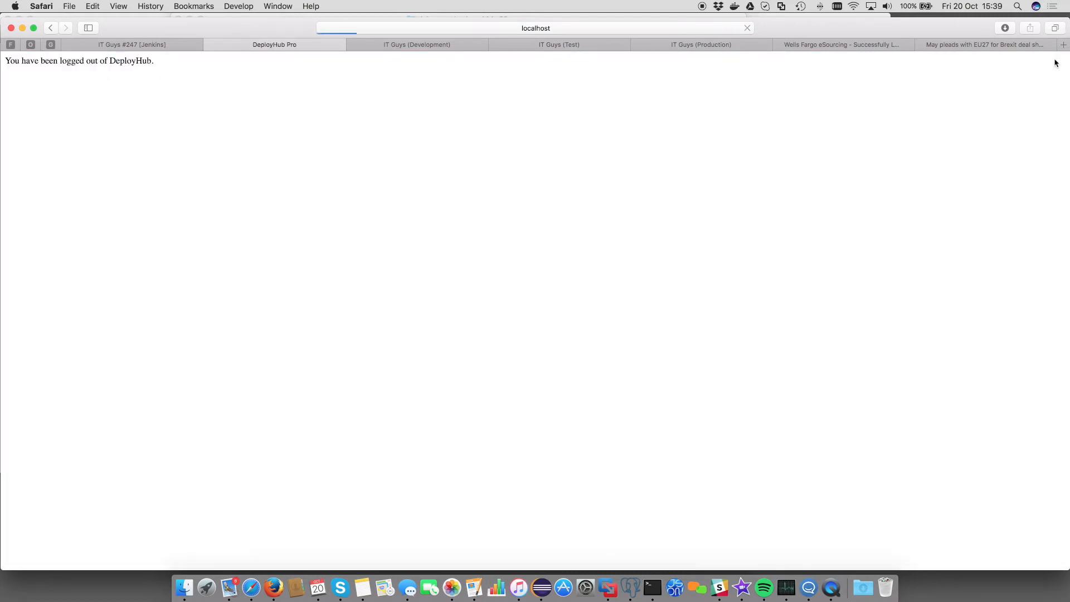
text(dh1)
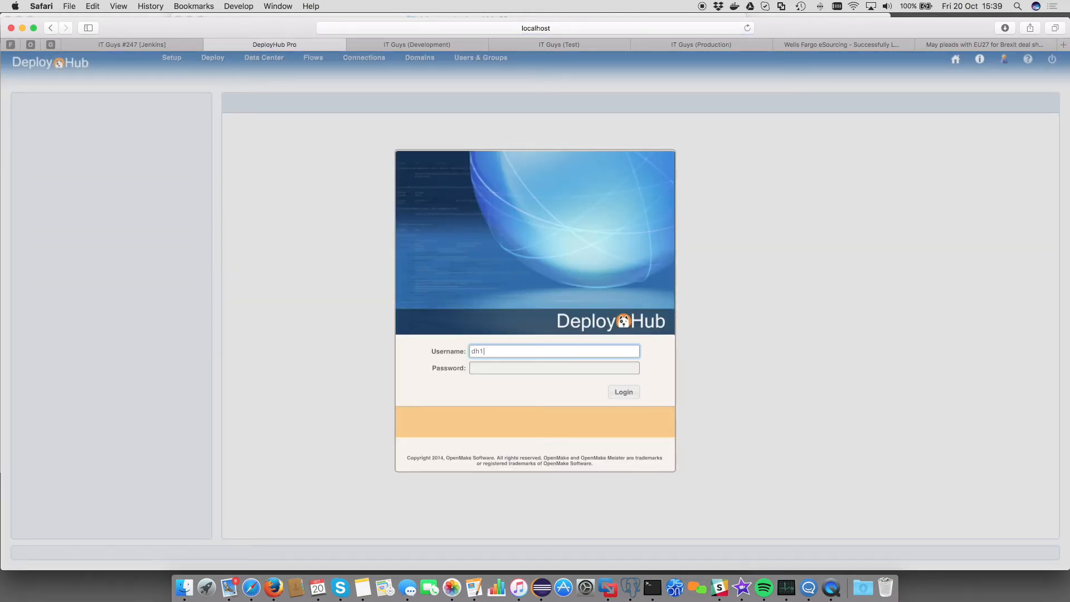
key(Tab)
text(dh1••••)
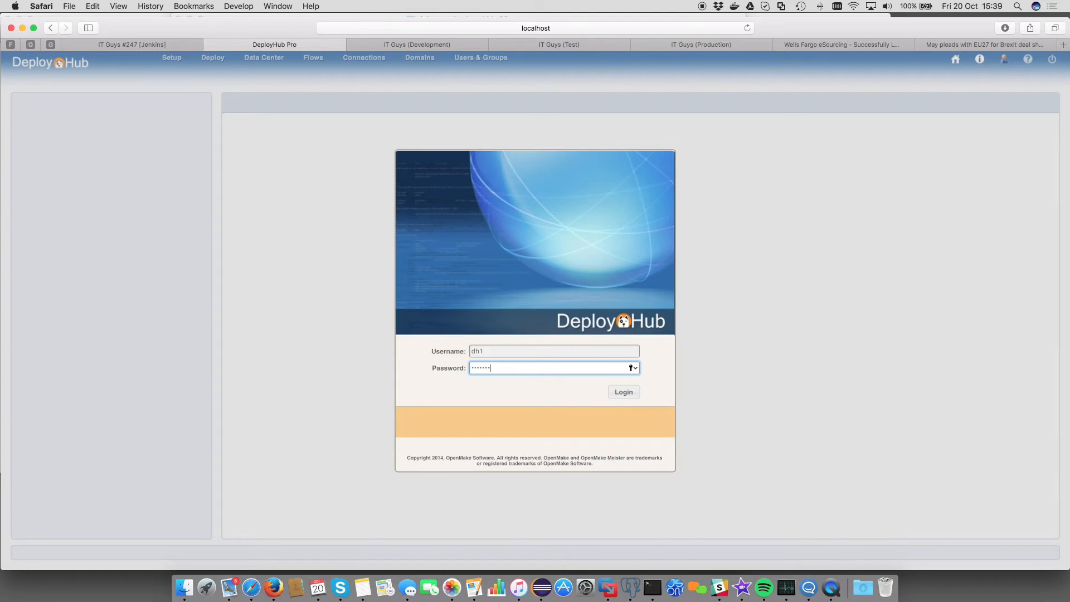
key(Return)
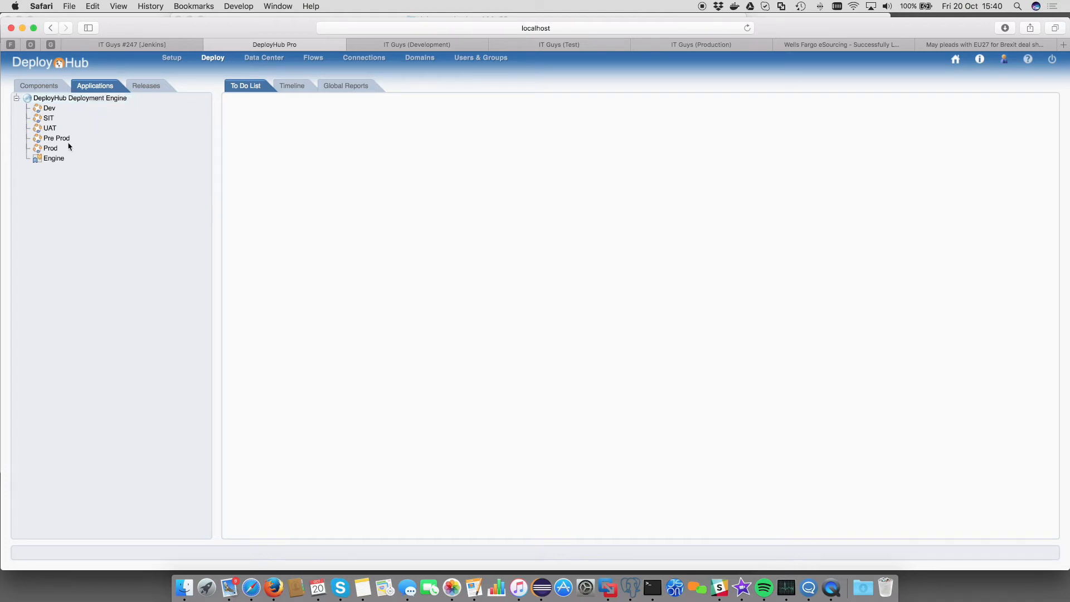
Step: Select Engine in the Applications tree to show its flow from Start through SSL_LIBS
click(53, 158)
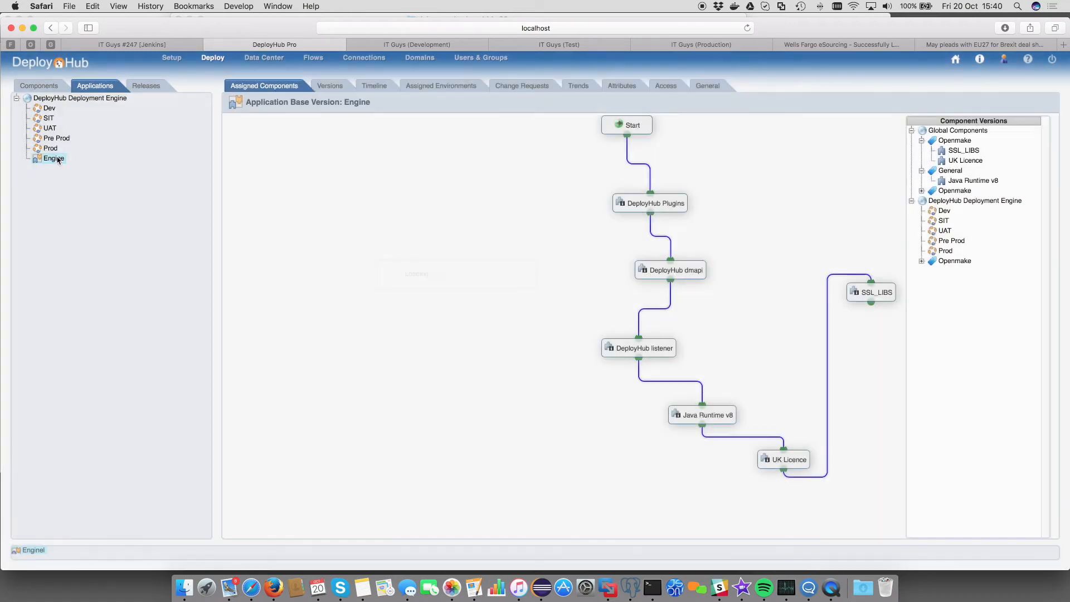